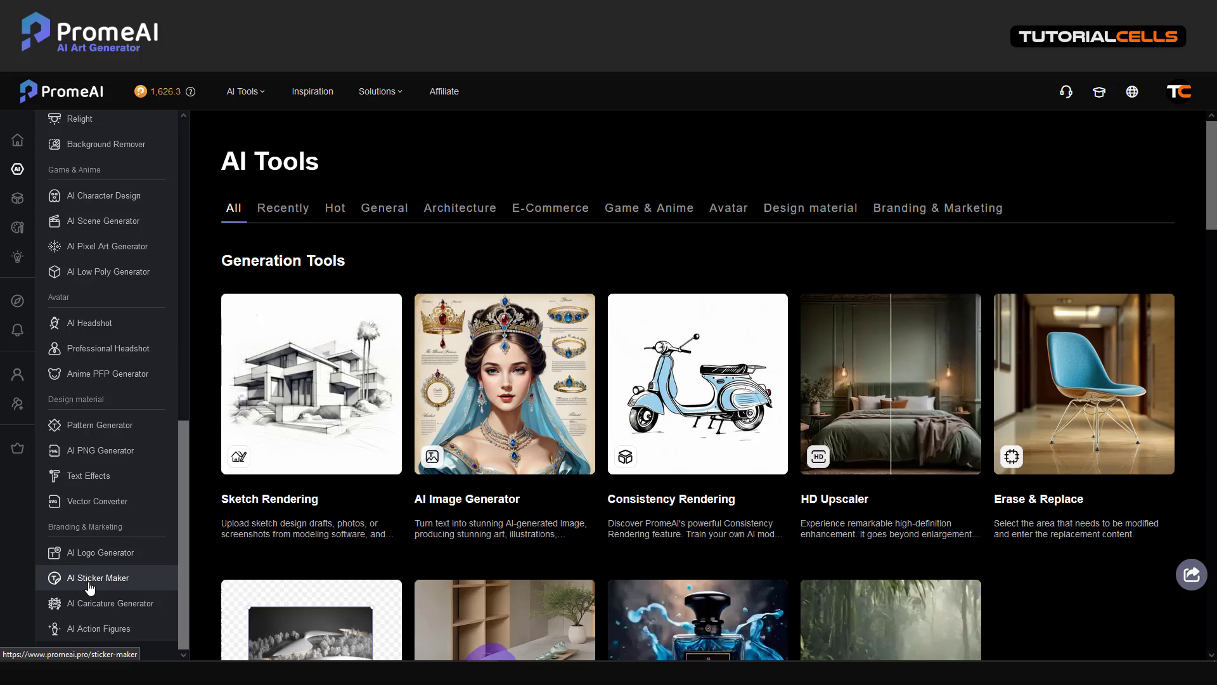
- Open the AI Sticker Maker tool and look through its featured sticker gallery
{"action": "left_click", "coordinate": [90, 584]}
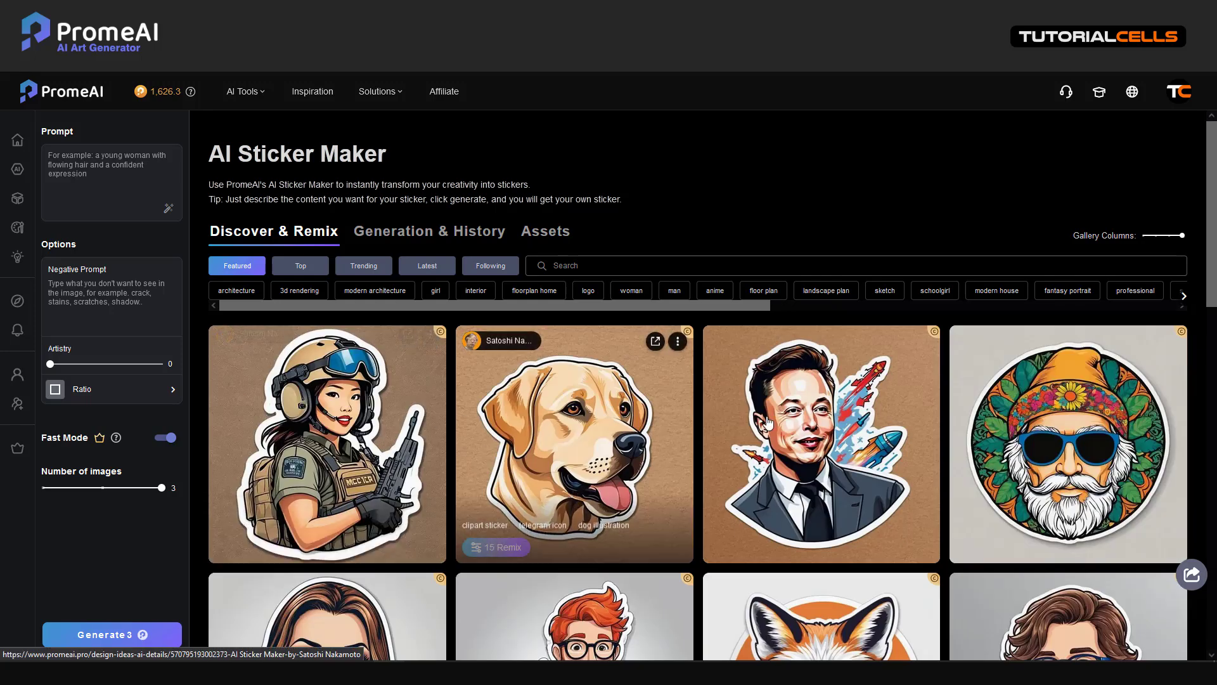
{"action": "scroll", "coordinate": [942, 423], "scroll_direction": "down", "scroll_amount": 4}
{"action": "scroll", "coordinate": [887, 424], "scroll_direction": "up", "scroll_amount": 4}
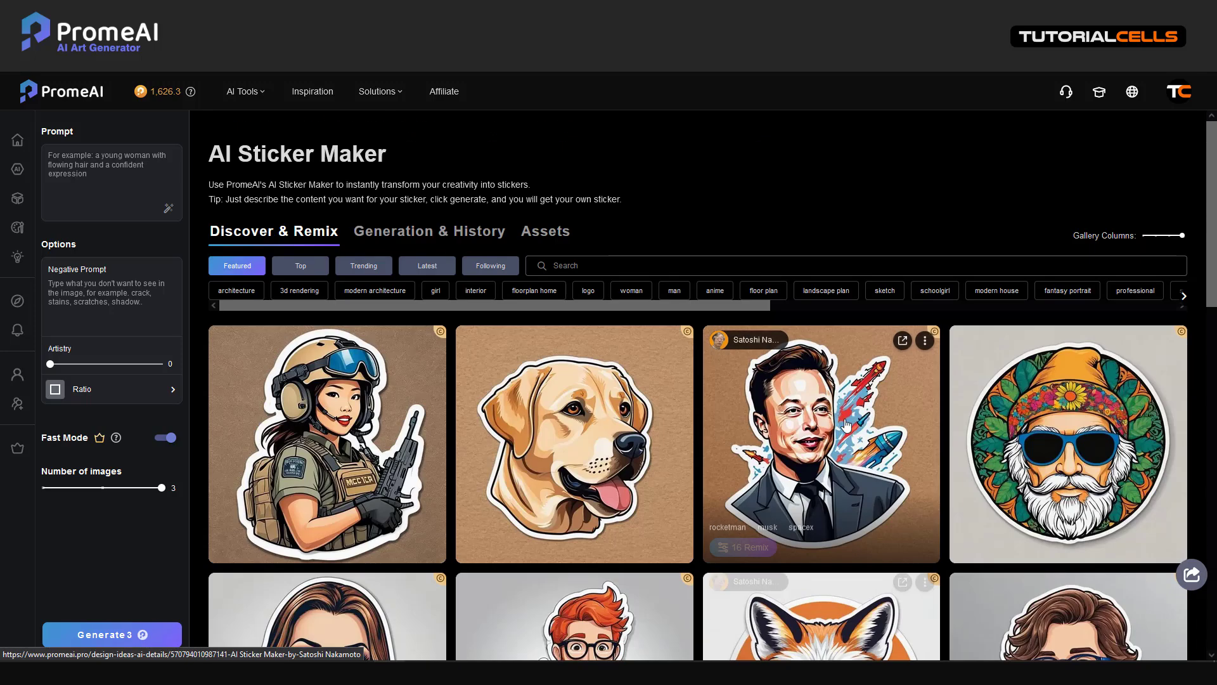
- Copy "red fox with long ears" from the Notepad prompt file into the sticker prompt and generate three stickers
{"action": "left_click", "coordinate": [88, 167]}
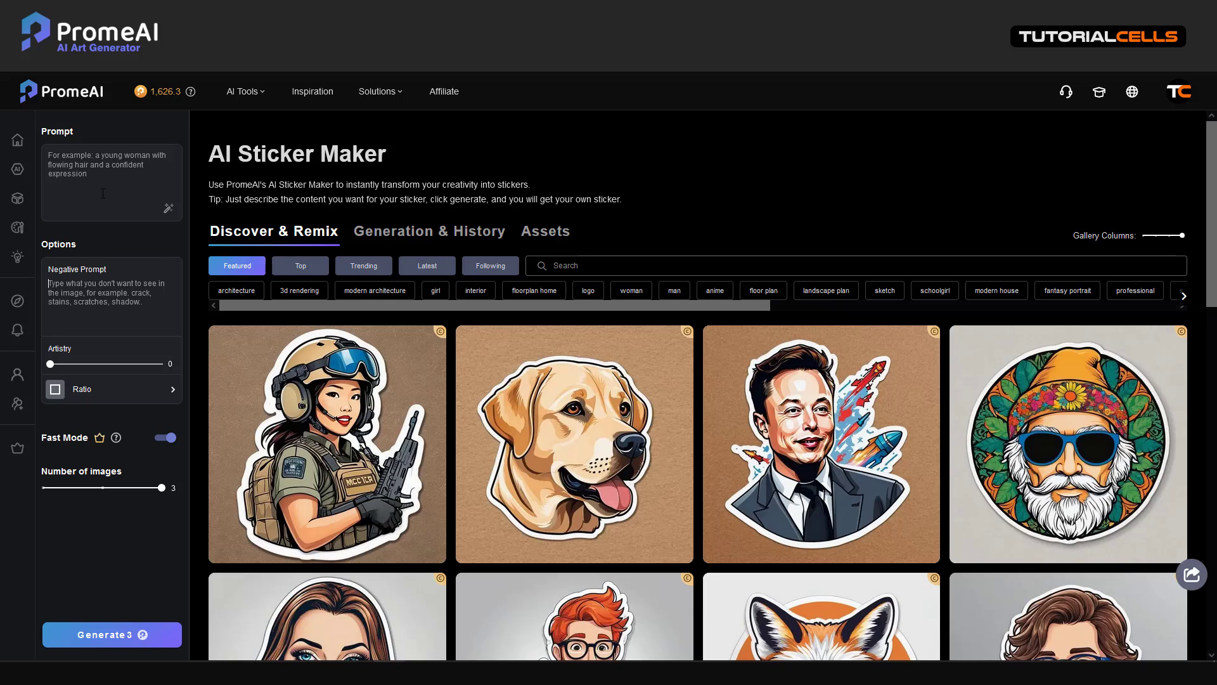
{"action": "left_click", "coordinate": [141, 673]}
{"action": "scroll", "coordinate": [254, 537], "scroll_direction": "down", "scroll_amount": 2}
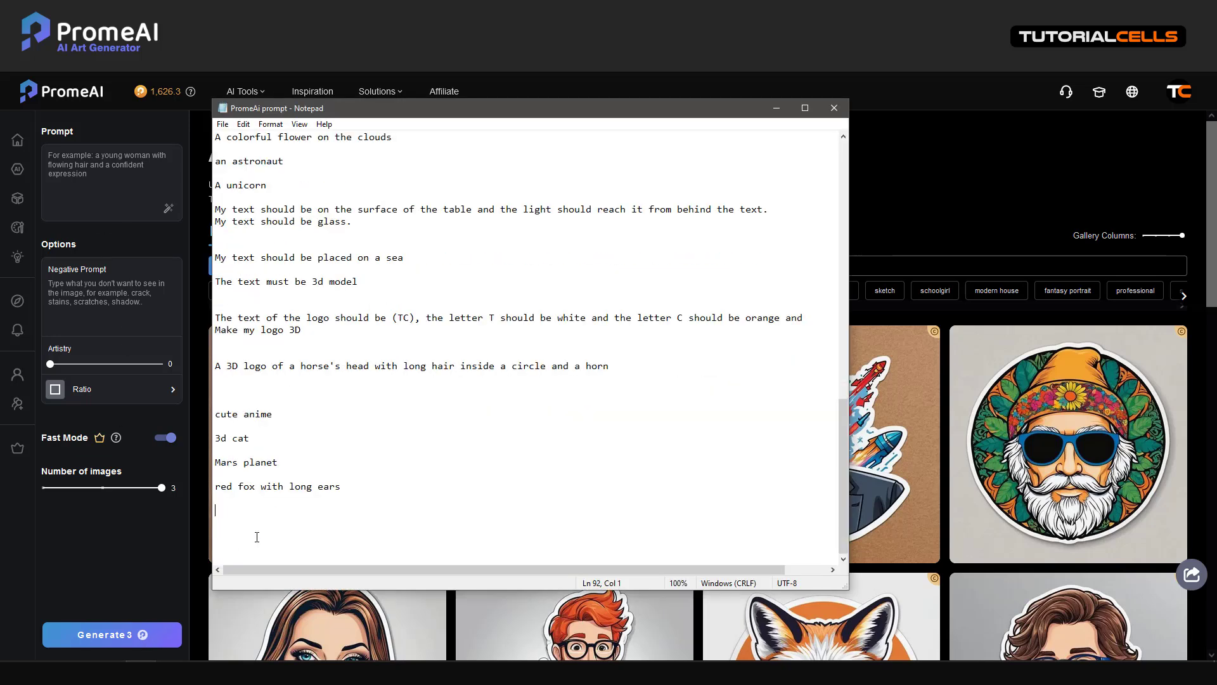
{"action": "left_click_drag", "start_coordinate": [346, 486], "coordinate": [216, 488]}
{"action": "key", "text": "ctrl+c"}
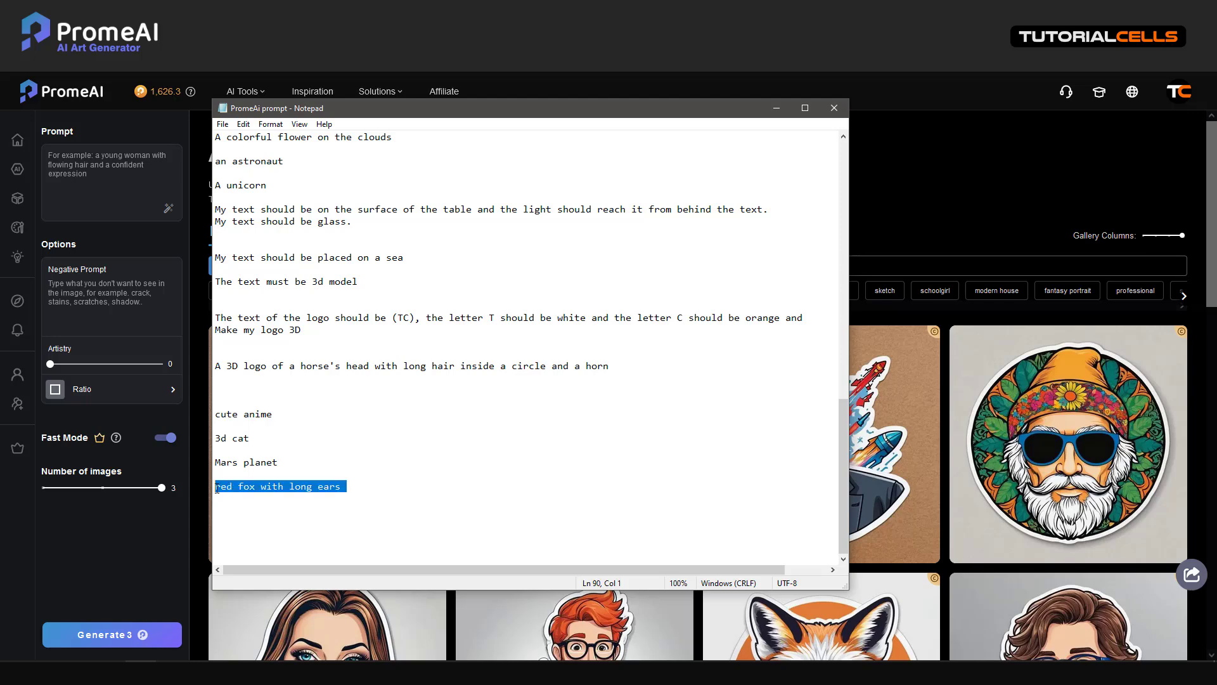
{"action": "left_click", "coordinate": [58, 184]}
{"action": "key", "text": "ctrl+v"}
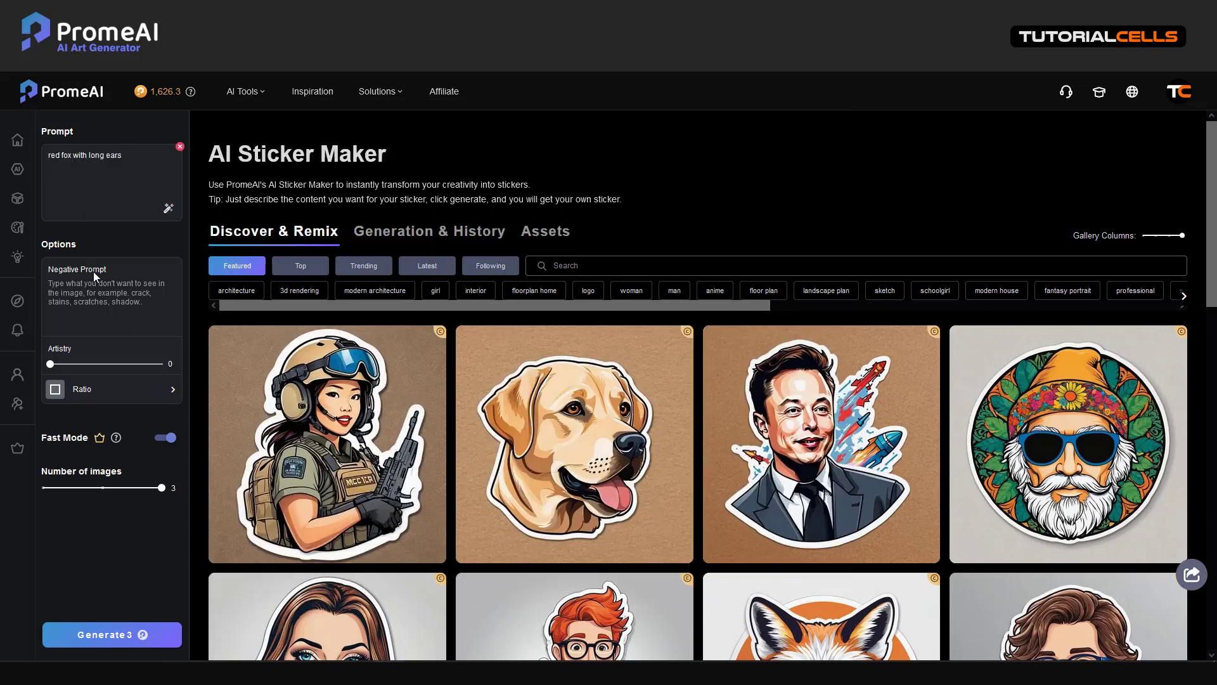
{"action": "left_click", "coordinate": [95, 634]}
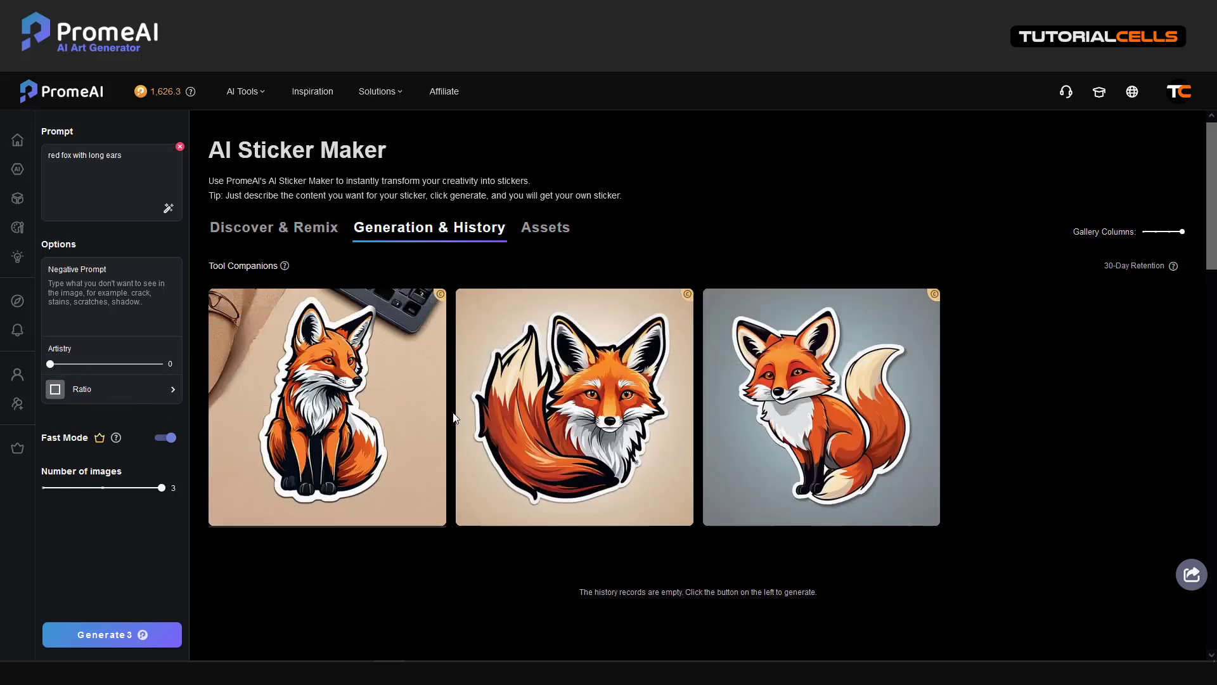
- Raise Artistry to 100 and generate three more stickers from the red fox prompt
{"action": "mouse_move", "coordinate": [843, 442]}
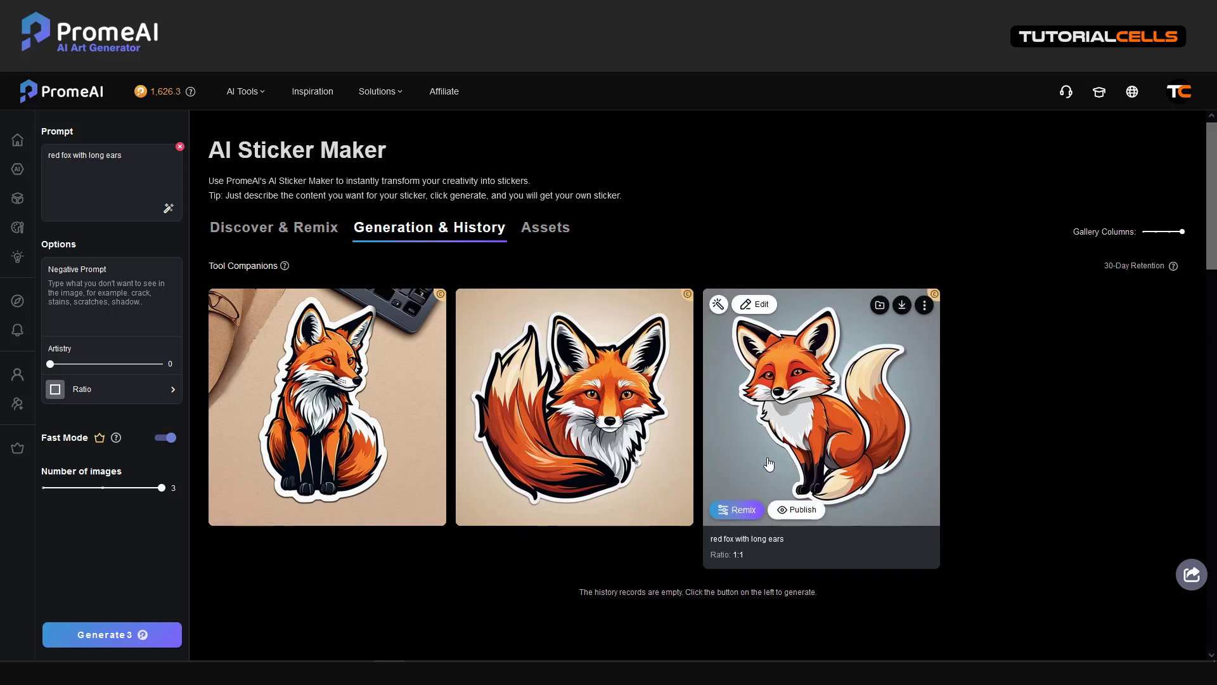
{"action": "left_click_drag", "start_coordinate": [56, 366], "coordinate": [190, 363]}
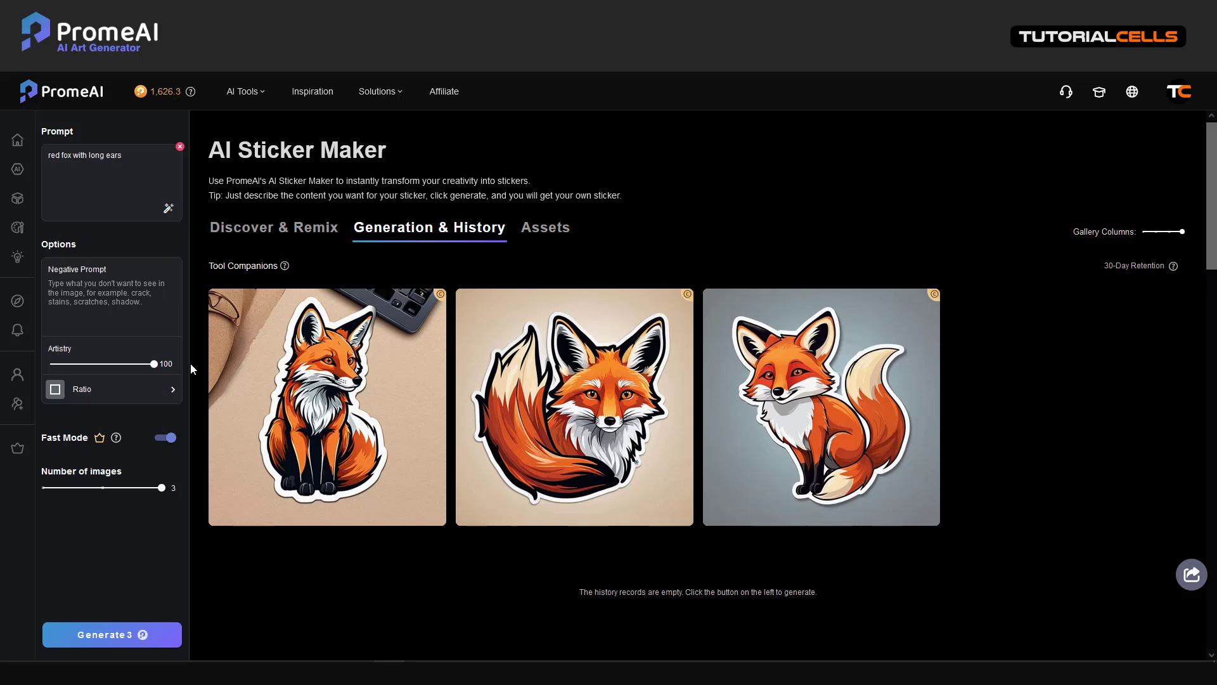
{"action": "mouse_move", "coordinate": [551, 391]}
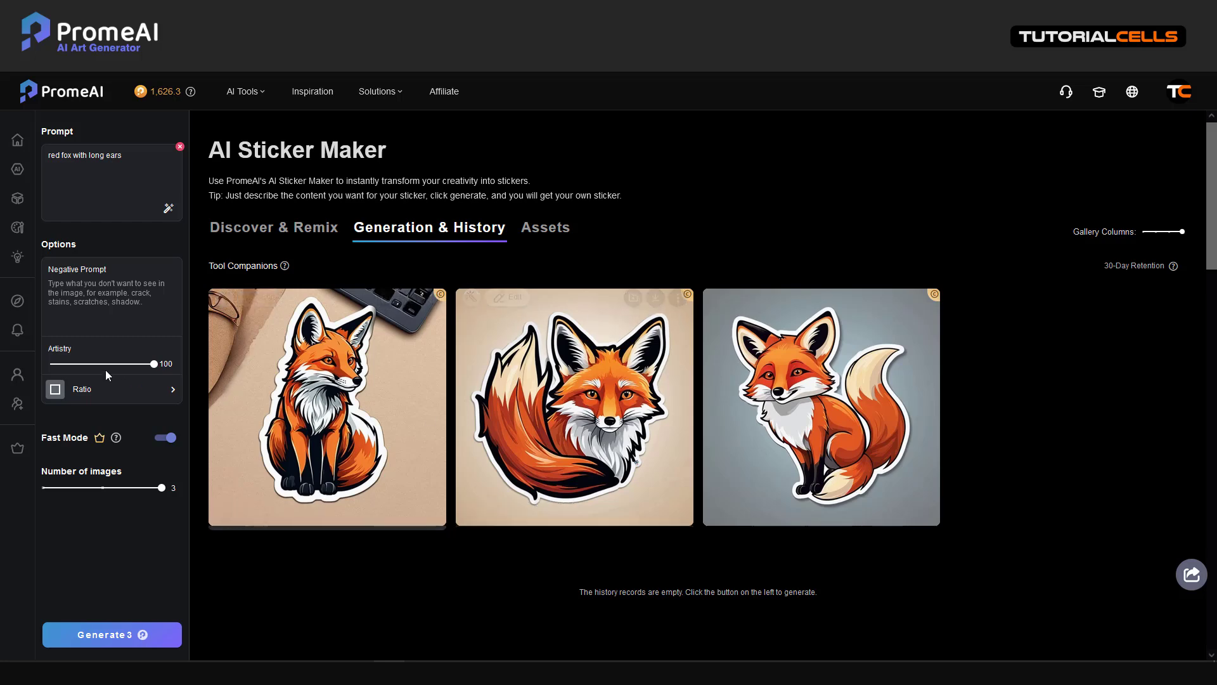
{"action": "left_click", "coordinate": [125, 636]}
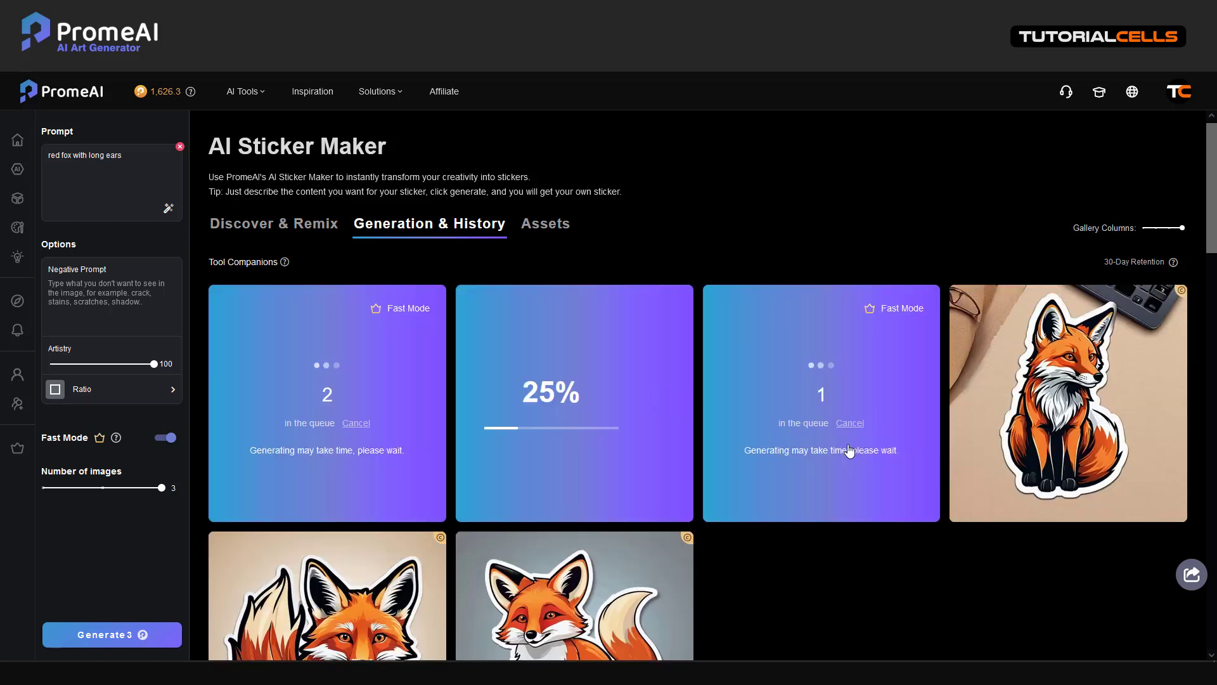
- Review the fox stickers, replace the prompt with "Mars planet" from the Notepad file, and generate three stickers
{"action": "mouse_move", "coordinate": [1004, 386]}
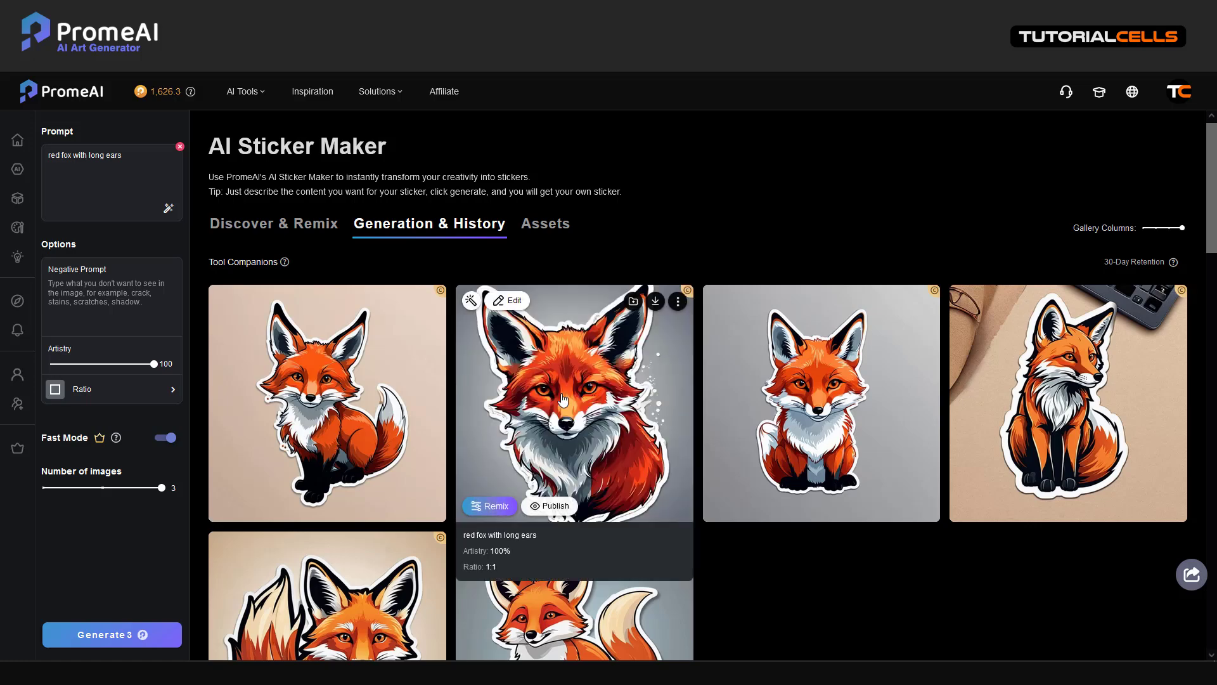
{"action": "scroll", "coordinate": [265, 399], "scroll_direction": "down", "scroll_amount": 1}
{"action": "scroll", "coordinate": [264, 419], "scroll_direction": "up", "scroll_amount": 1}
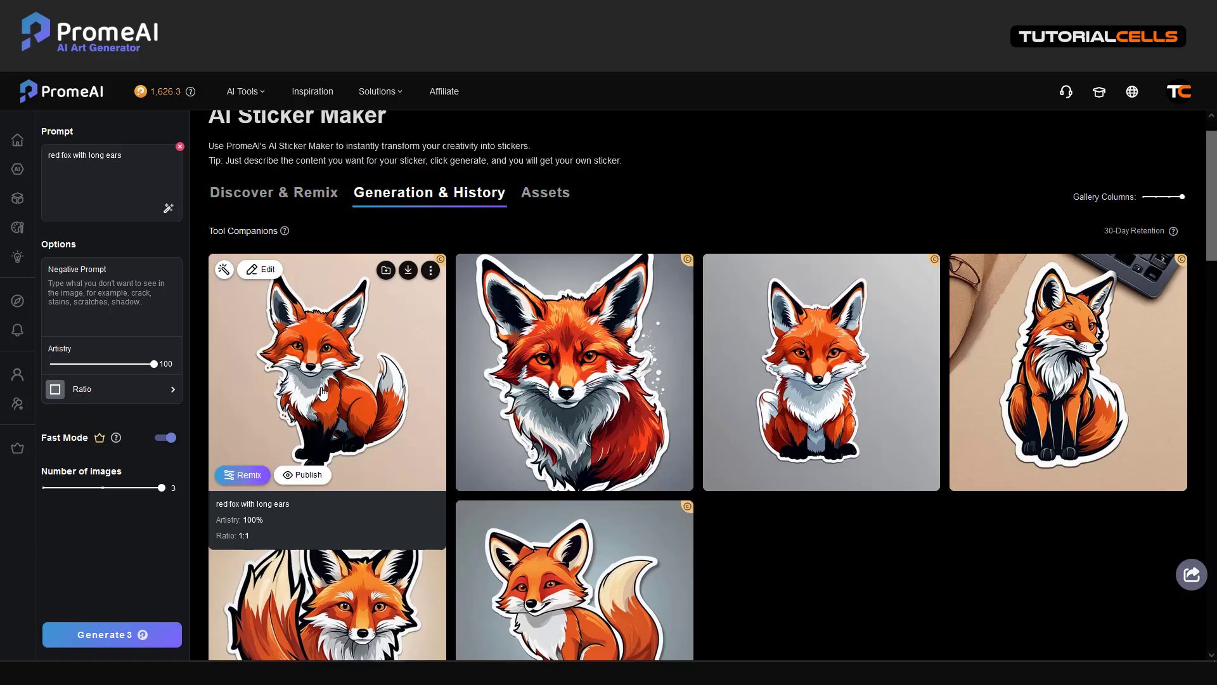
{"action": "scroll", "coordinate": [256, 472], "scroll_direction": "down", "scroll_amount": 3}
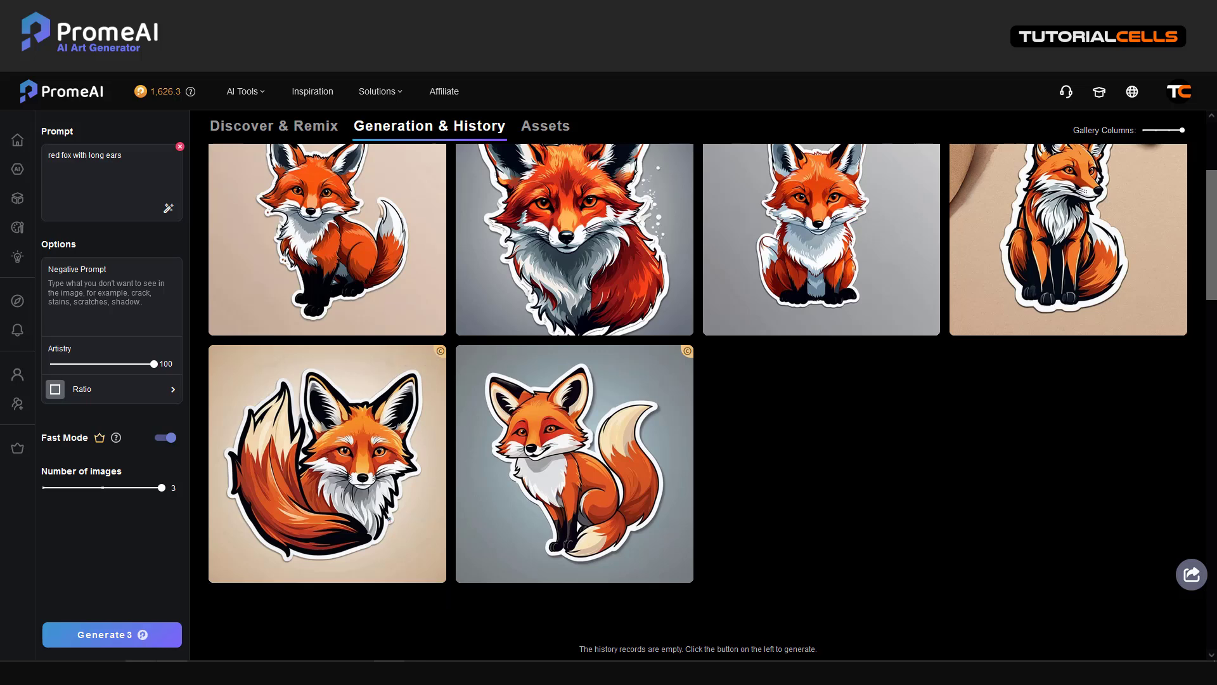
{"action": "left_click", "coordinate": [140, 672]}
{"action": "left_click_drag", "start_coordinate": [280, 462], "coordinate": [215, 467]}
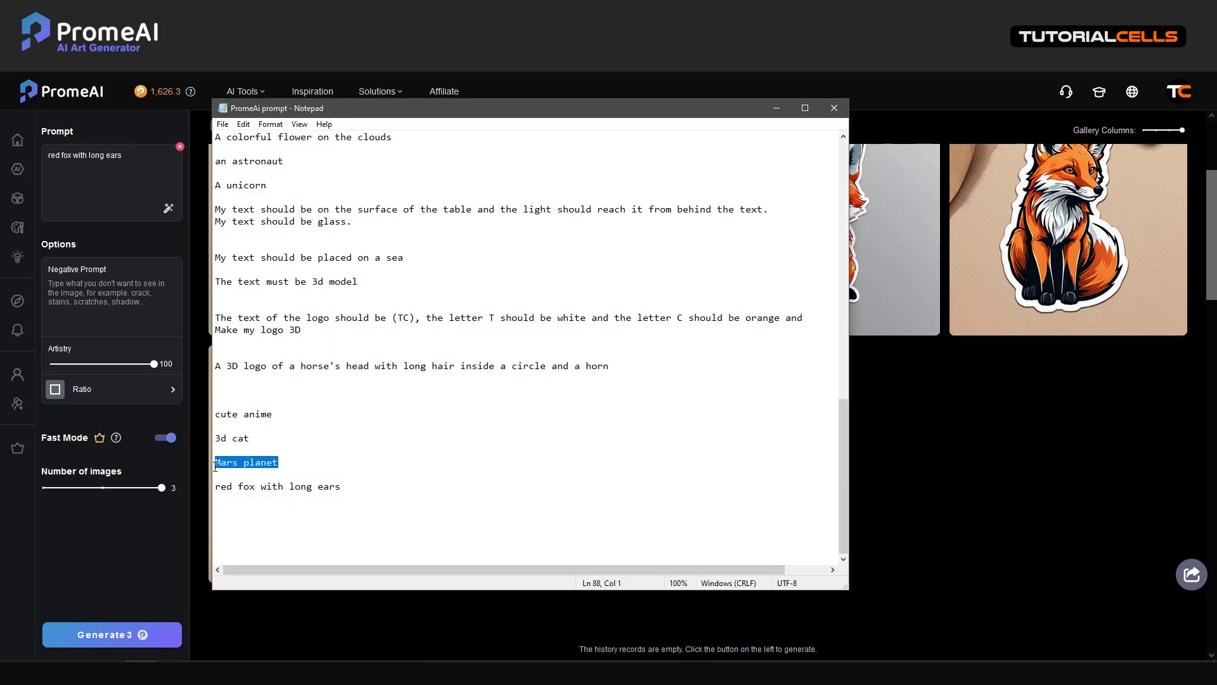
{"action": "left_click", "coordinate": [107, 178]}
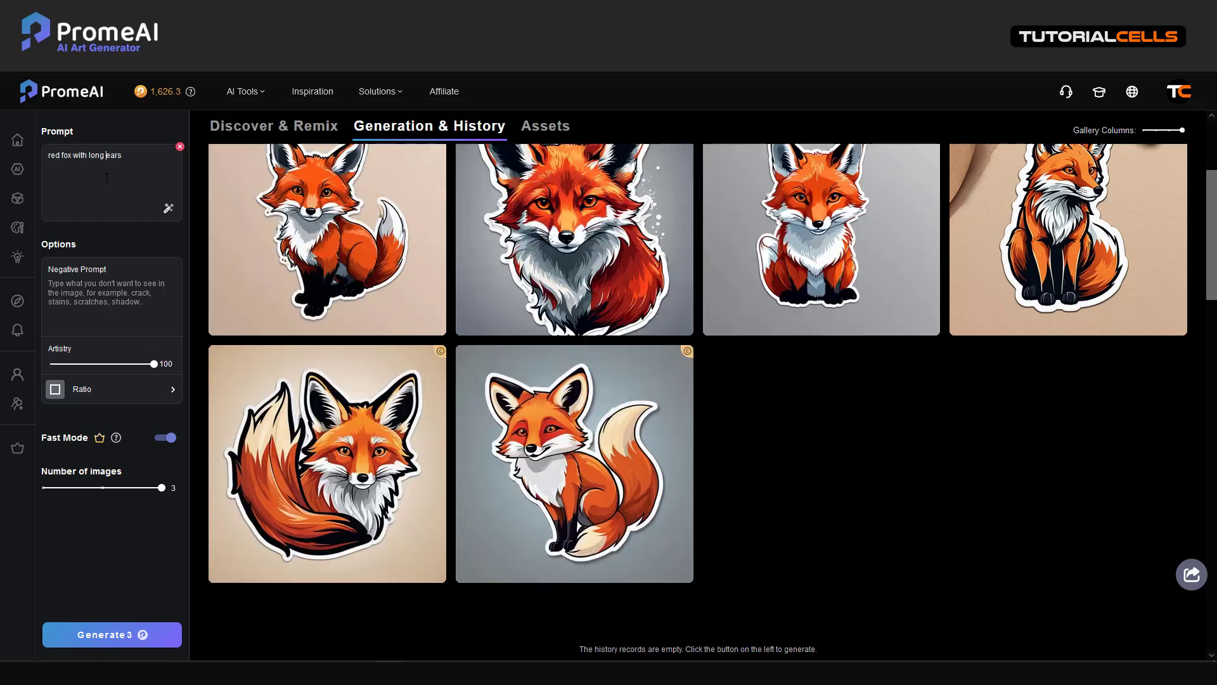
{"action": "left_click", "coordinate": [179, 146]}
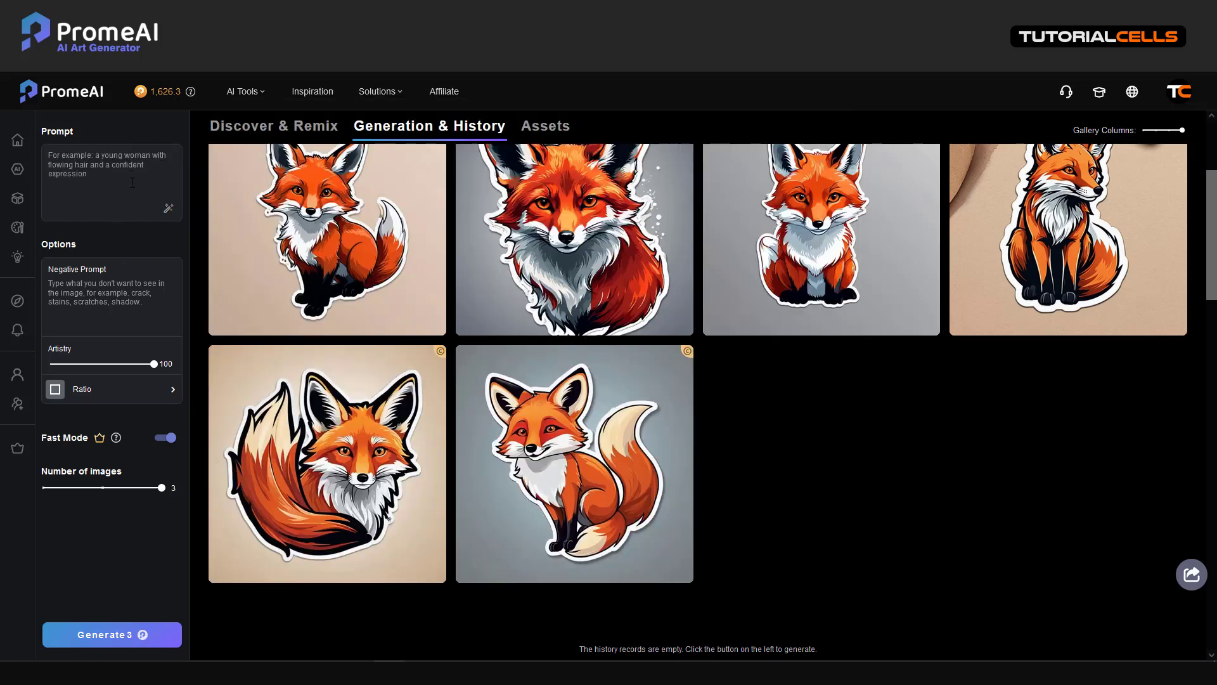
{"action": "type", "text": "Mars planet"}
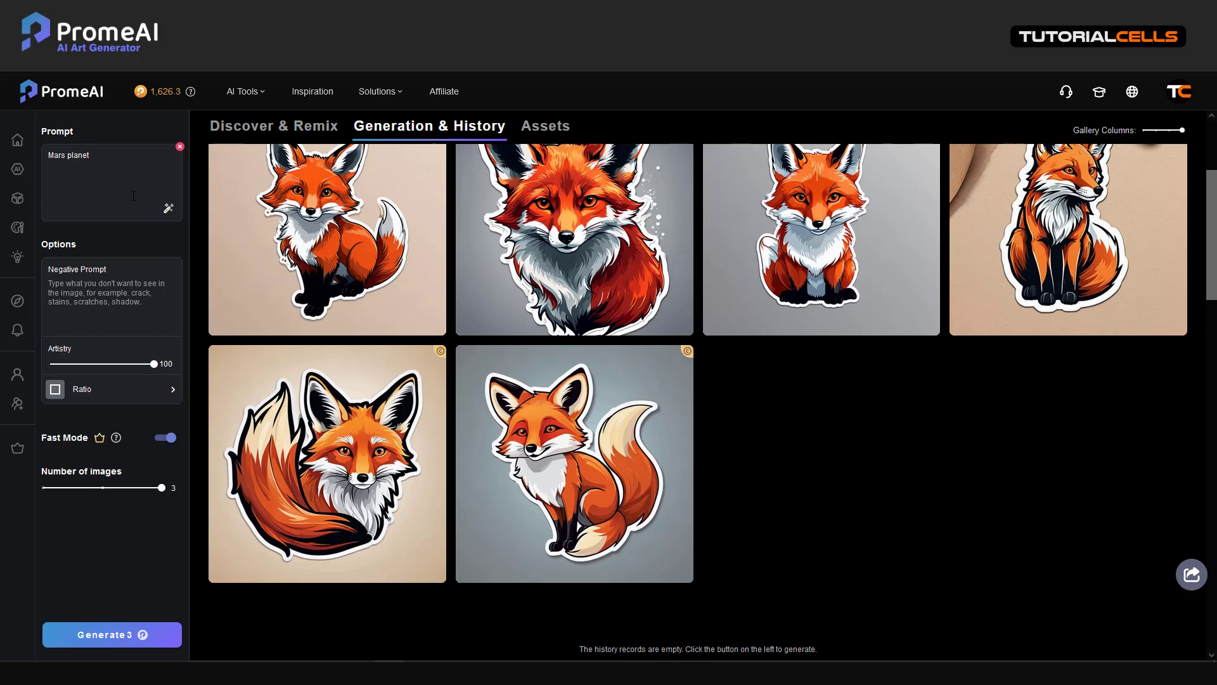
{"action": "left_click", "coordinate": [95, 635]}
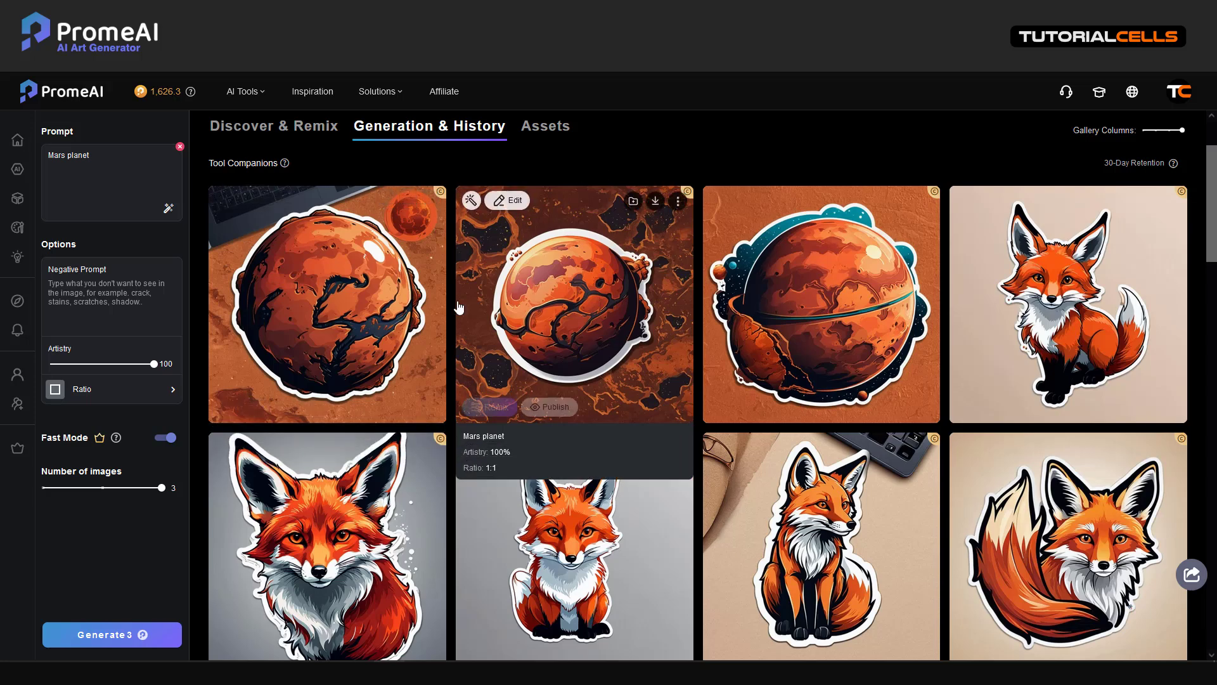
- Regenerate the Mars planet stickers with Artistry 0 and publish the third new one, closing the share dialog
{"action": "left_click_drag", "start_coordinate": [153, 364], "coordinate": [3, 379]}
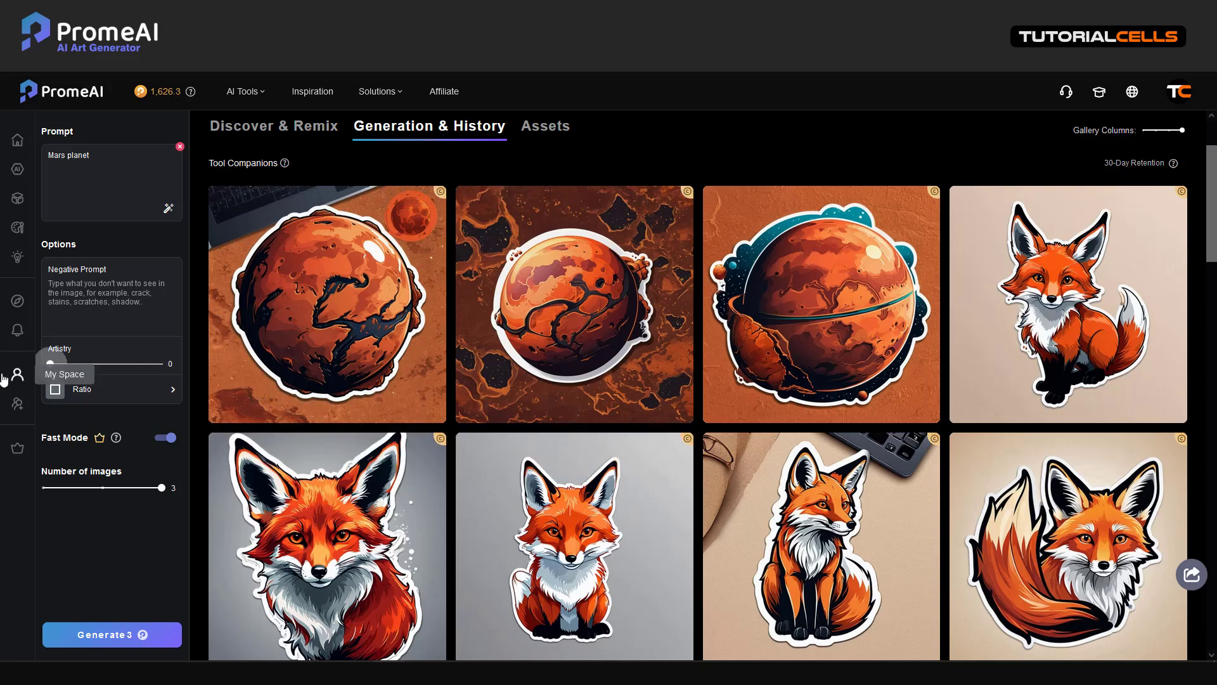
{"action": "left_click", "coordinate": [95, 633]}
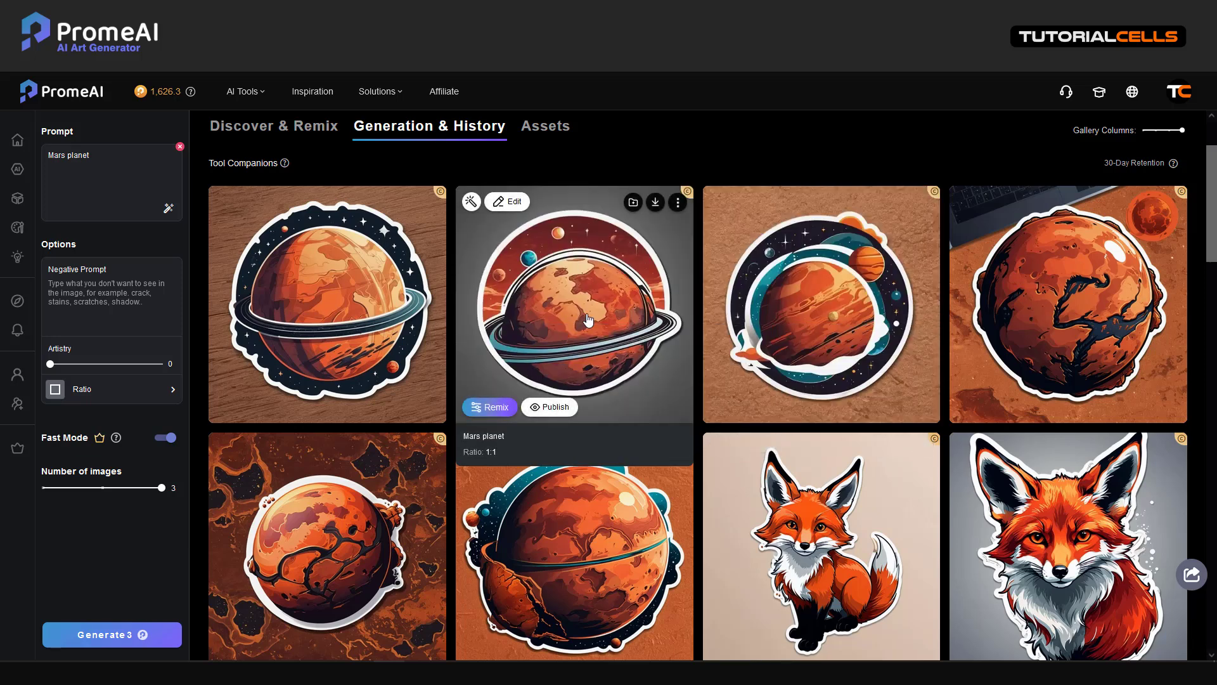
{"action": "left_click", "coordinate": [796, 407]}
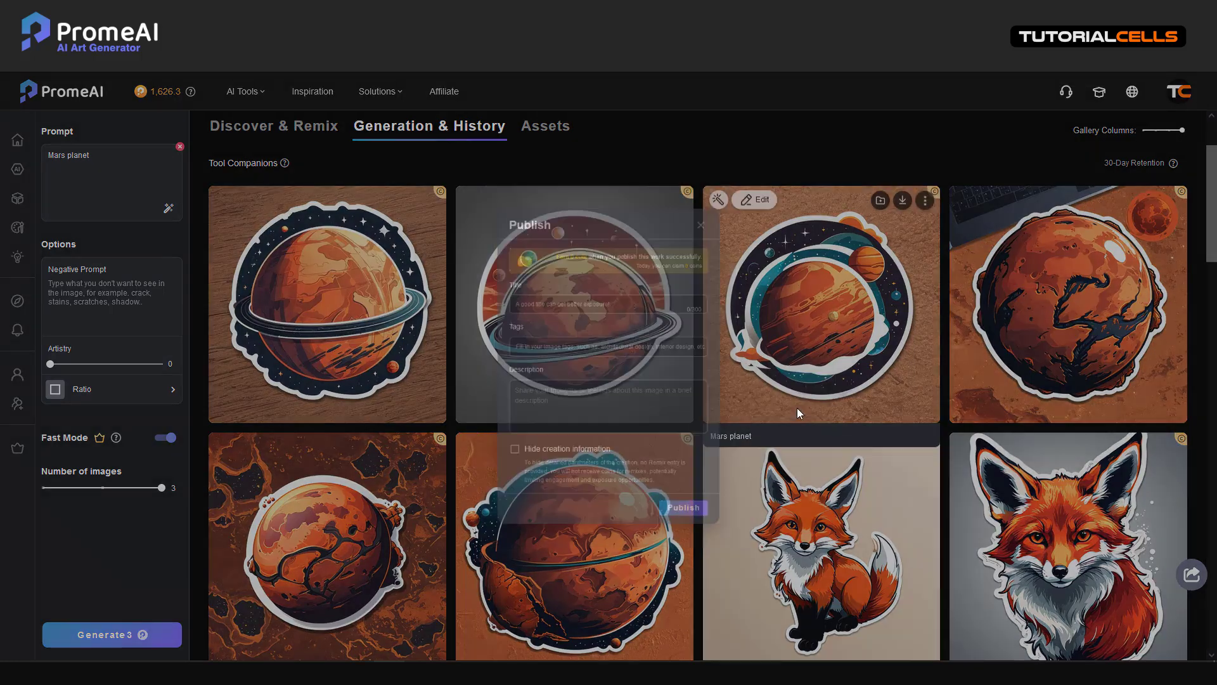
{"action": "left_click", "coordinate": [698, 561]}
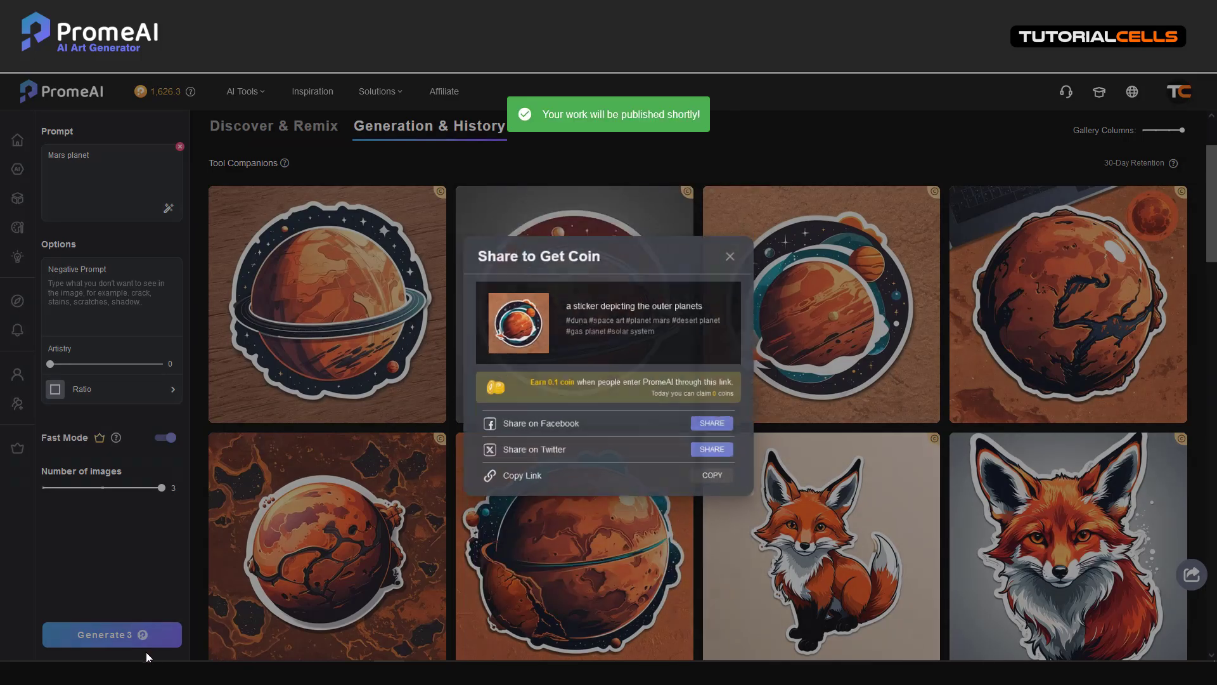
{"action": "left_click", "coordinate": [736, 252]}
- Copy "cute anime" from the Notepad prompt file and, back in PromeAI, generate three stickers from an AI-expanded Mars planet prompt
{"action": "key", "text": "alt+Tab"}
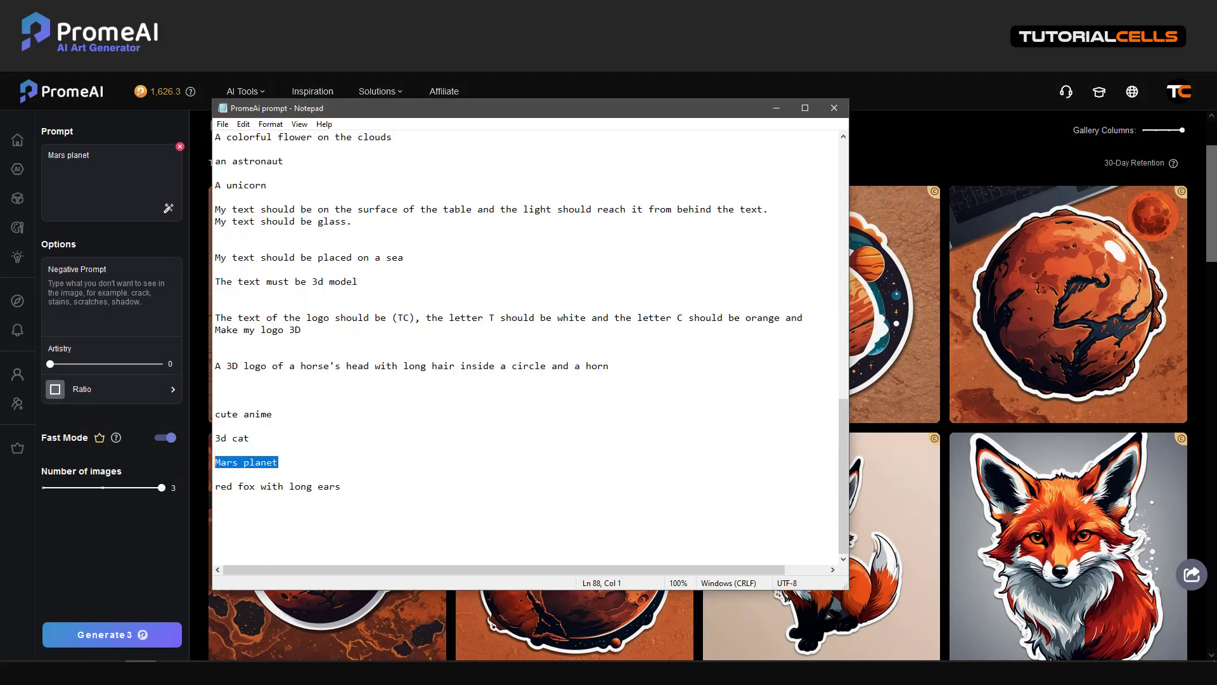
{"action": "left_click_drag", "start_coordinate": [273, 415], "coordinate": [214, 415]}
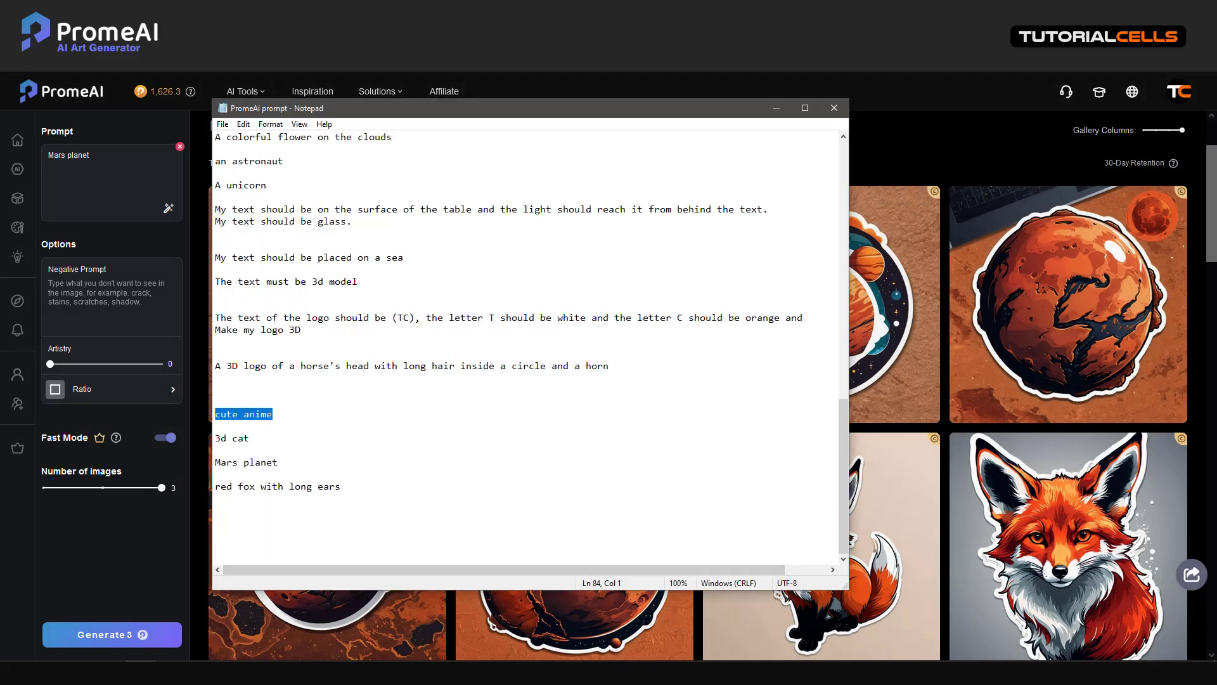
{"action": "left_click", "coordinate": [99, 176]}
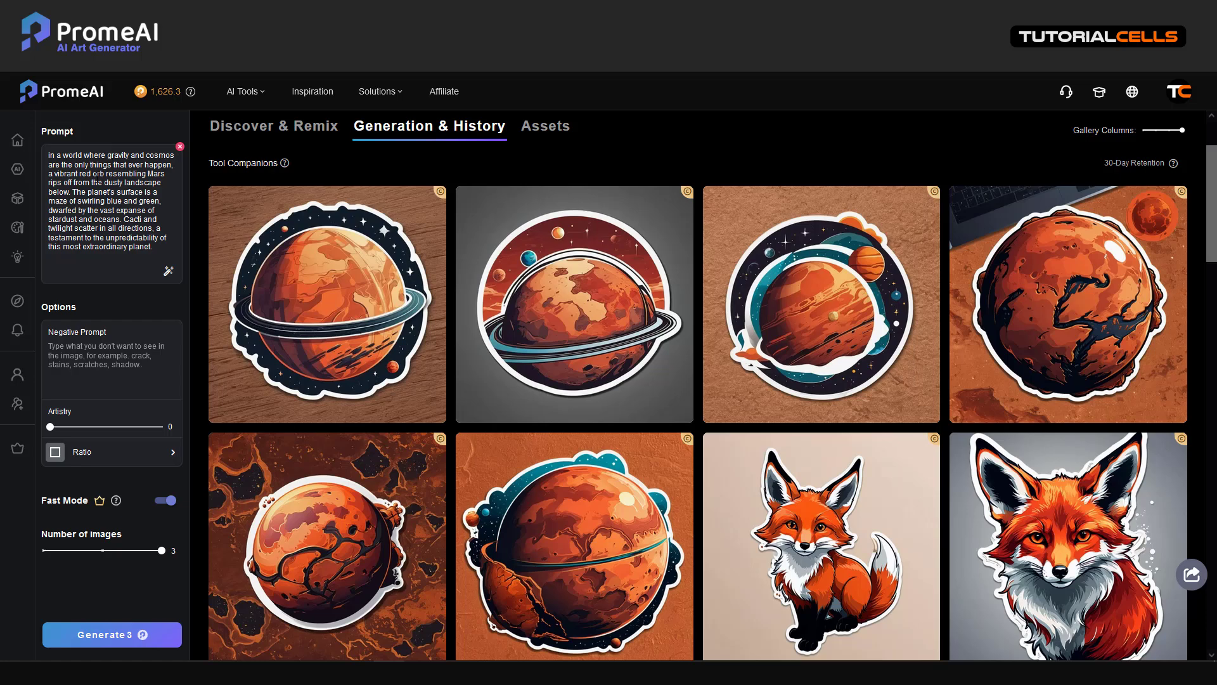
{"action": "left_click", "coordinate": [83, 634]}
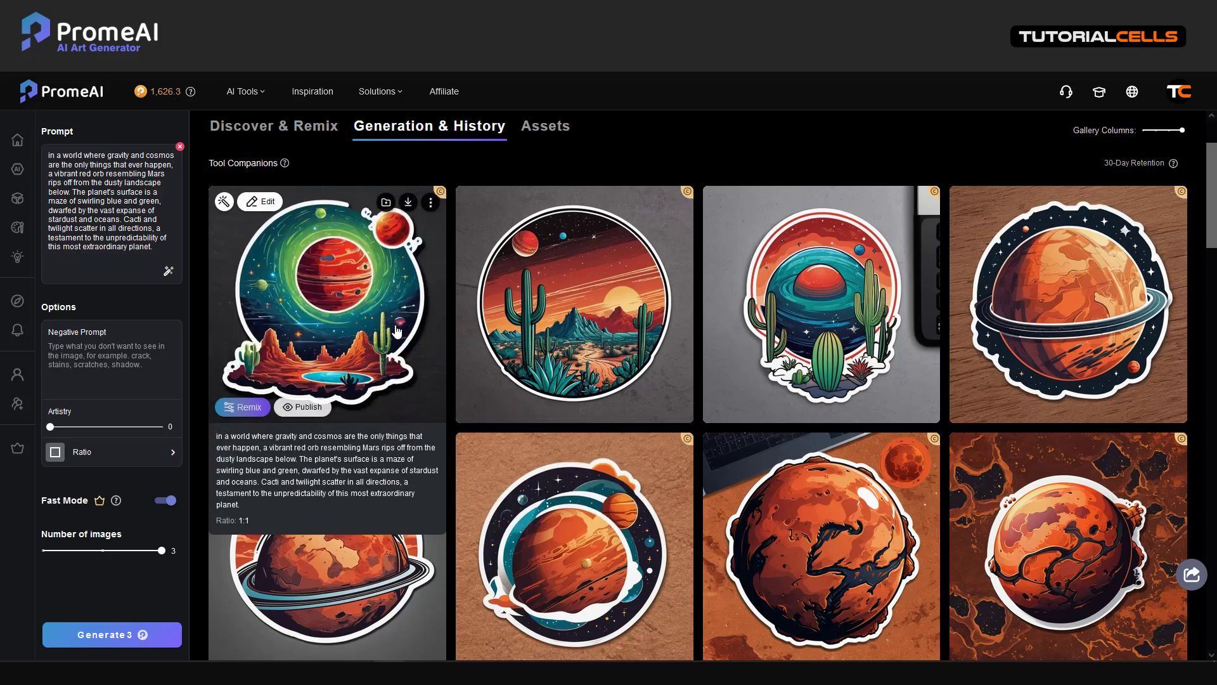
- Publish the new sticker of the red planet in a green sky with its suggested tags and close the share dialog
{"action": "left_click", "coordinate": [309, 407]}
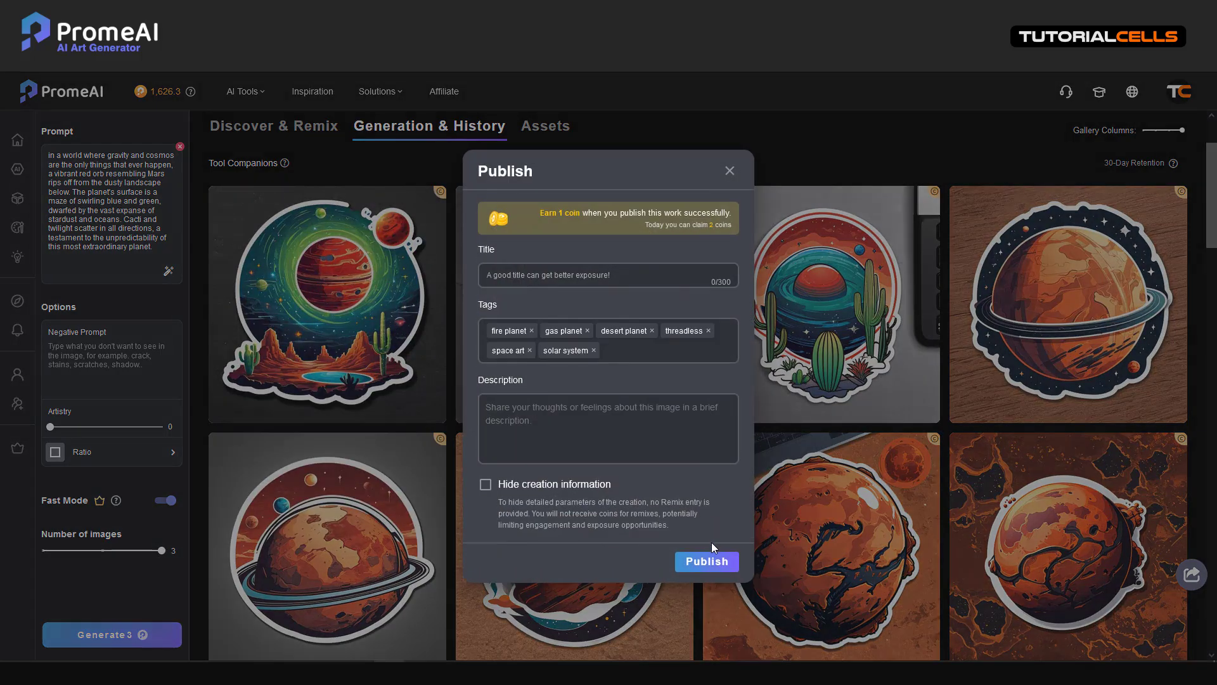
{"action": "left_click", "coordinate": [708, 561]}
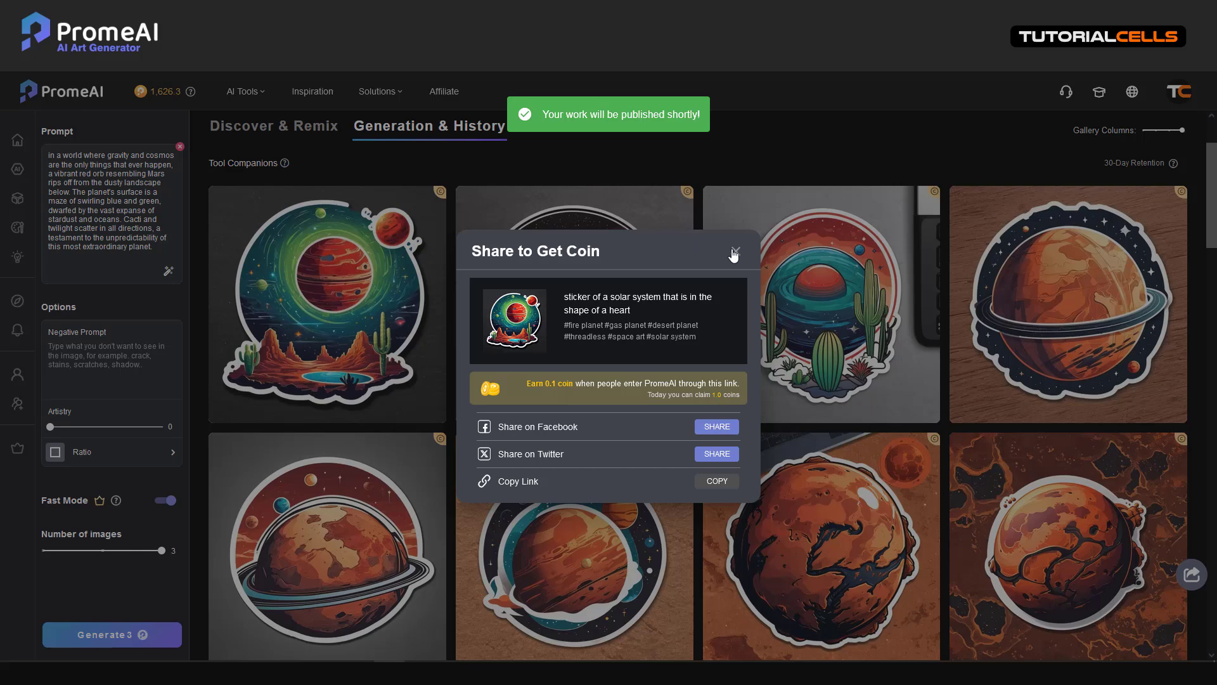
{"action": "left_click", "coordinate": [735, 251]}
- Replace the prompt with "cute anime", set Artistry to 17, and generate three stickers
{"action": "left_click", "coordinate": [180, 147]}
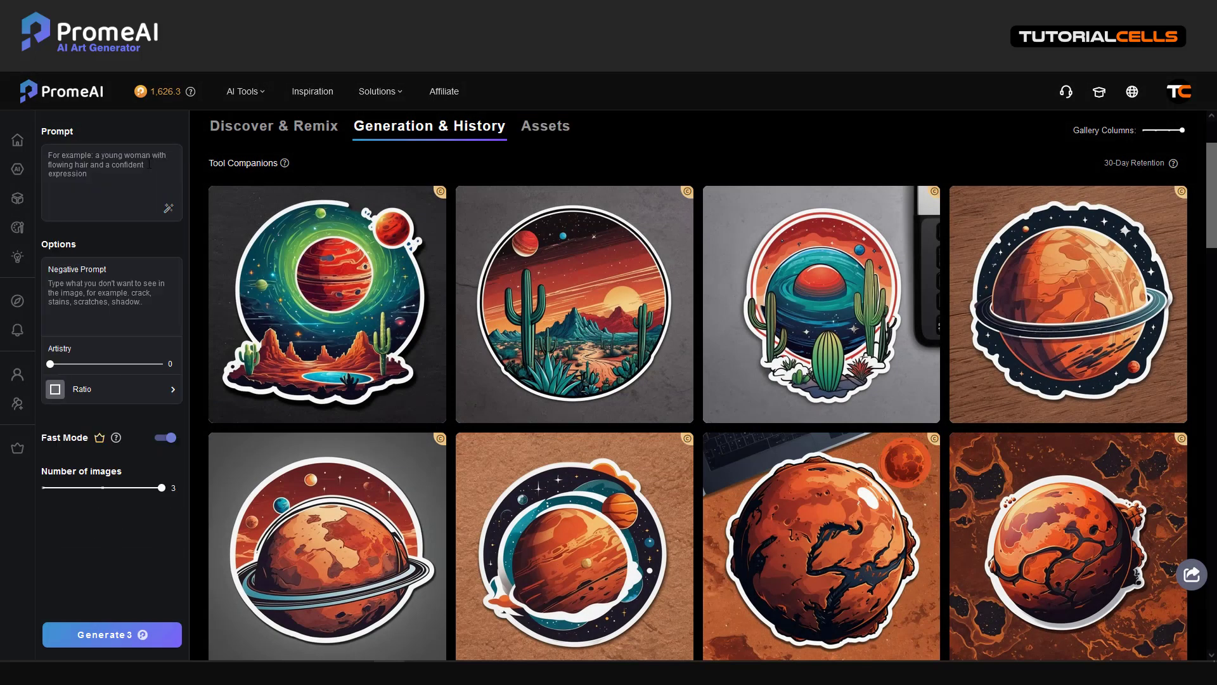
{"action": "type", "text": "cute anime"}
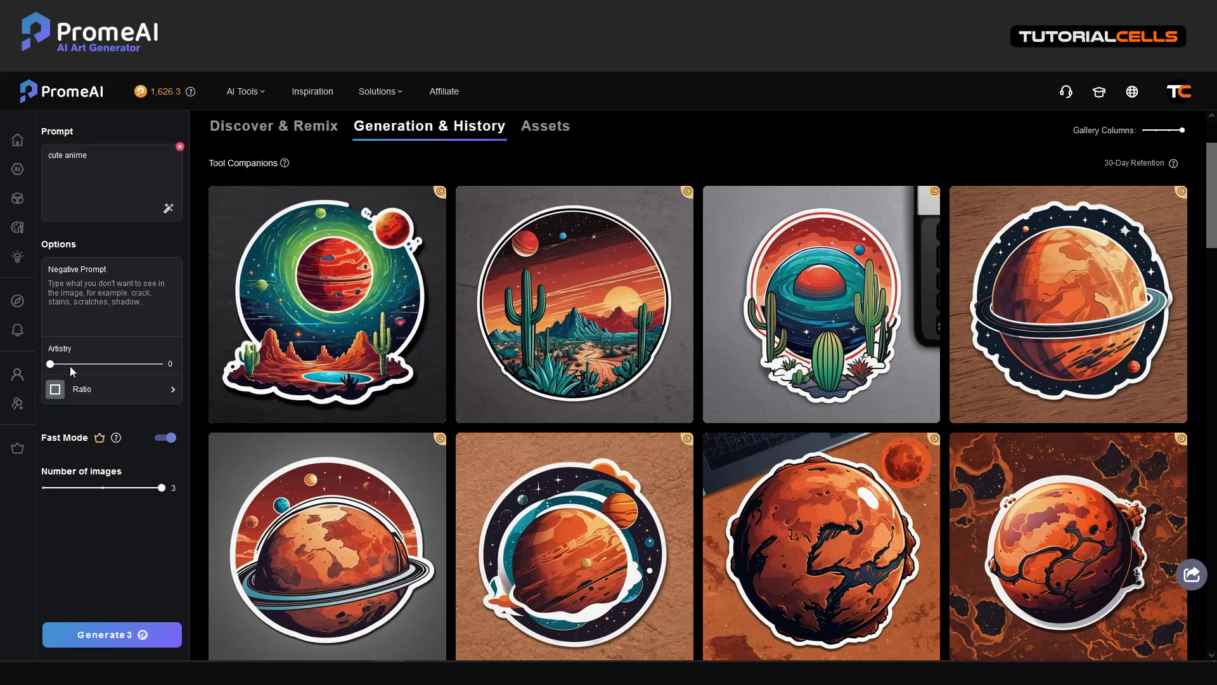
{"action": "left_click", "coordinate": [90, 633]}
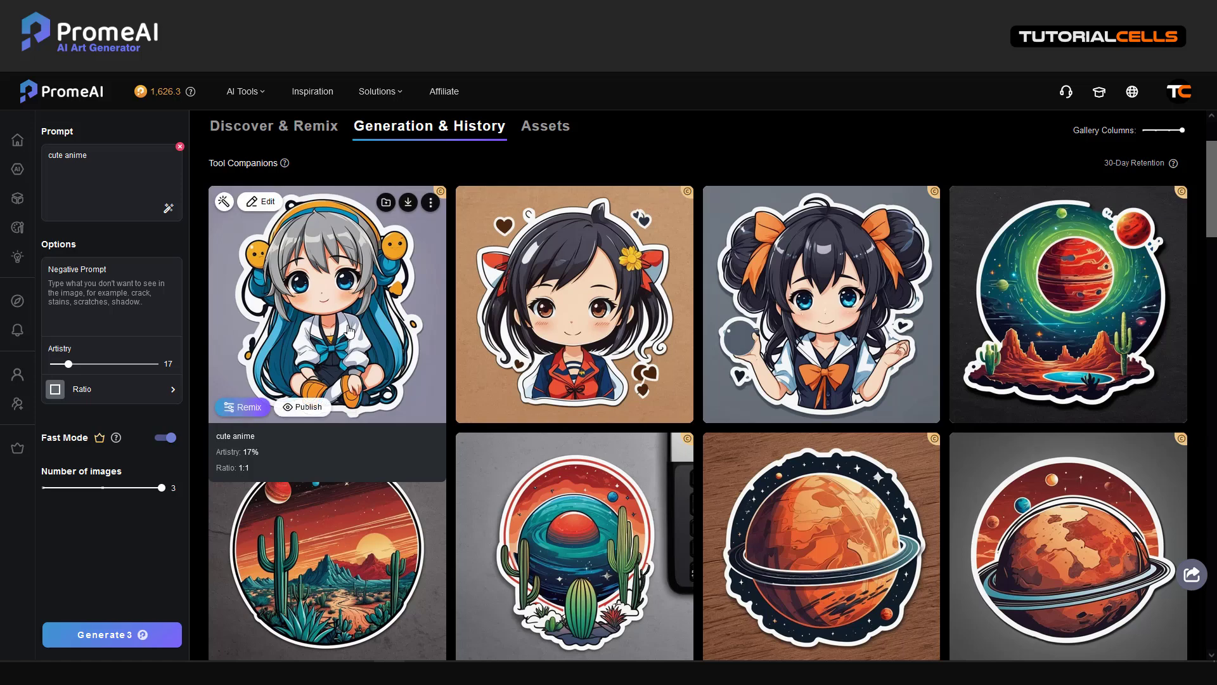
- Publish the sticker of the seated anime girl with blue hair and close the share dialog
{"action": "left_click", "coordinate": [304, 406]}
{"action": "left_click", "coordinate": [727, 557]}
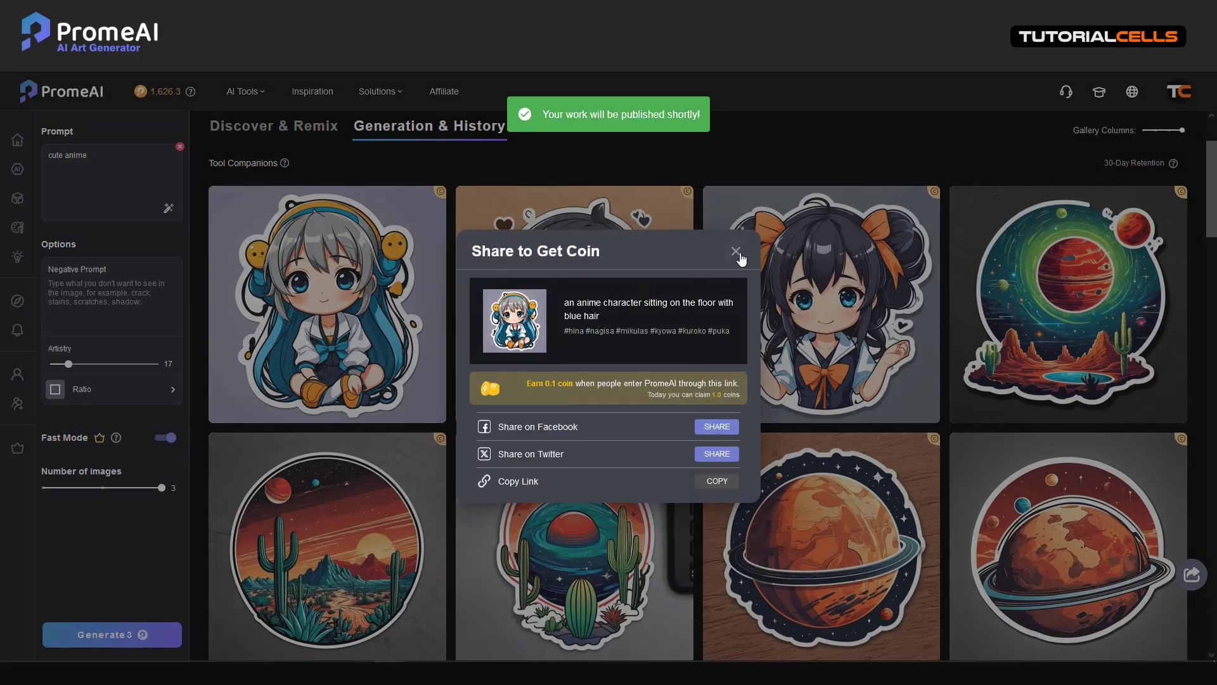
{"action": "left_click", "coordinate": [736, 252]}
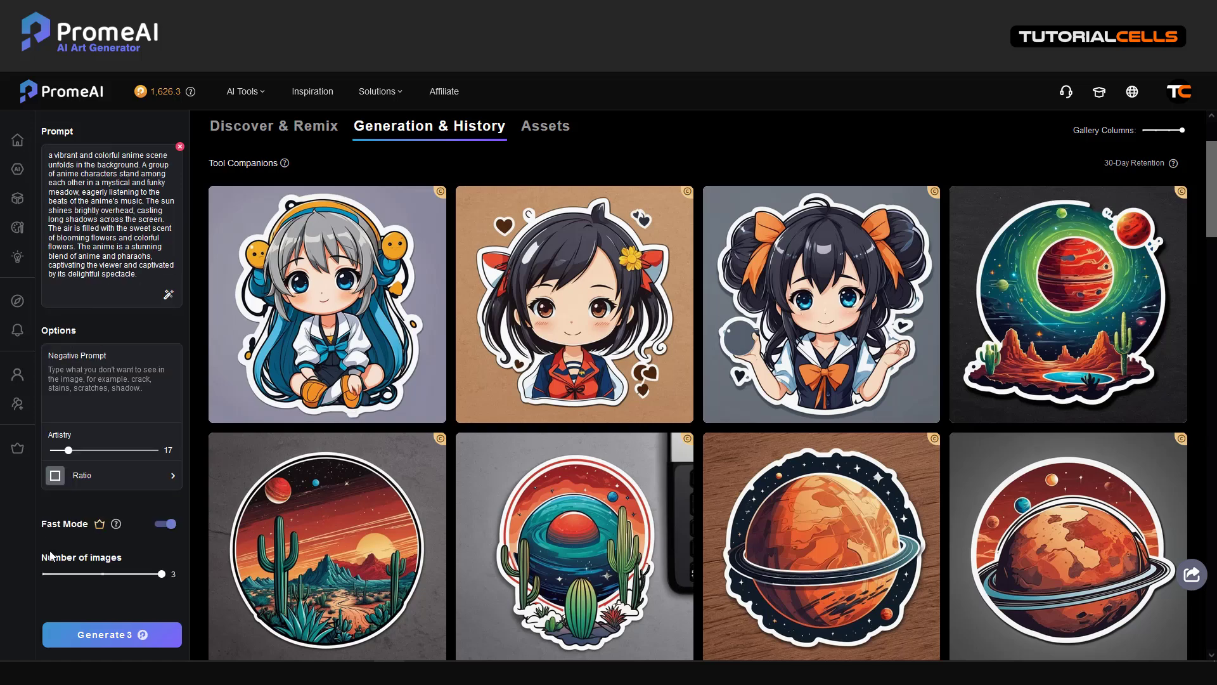
- Generate three stickers from an AI-expanded version of the cute anime prompt
{"action": "left_click", "coordinate": [102, 634]}
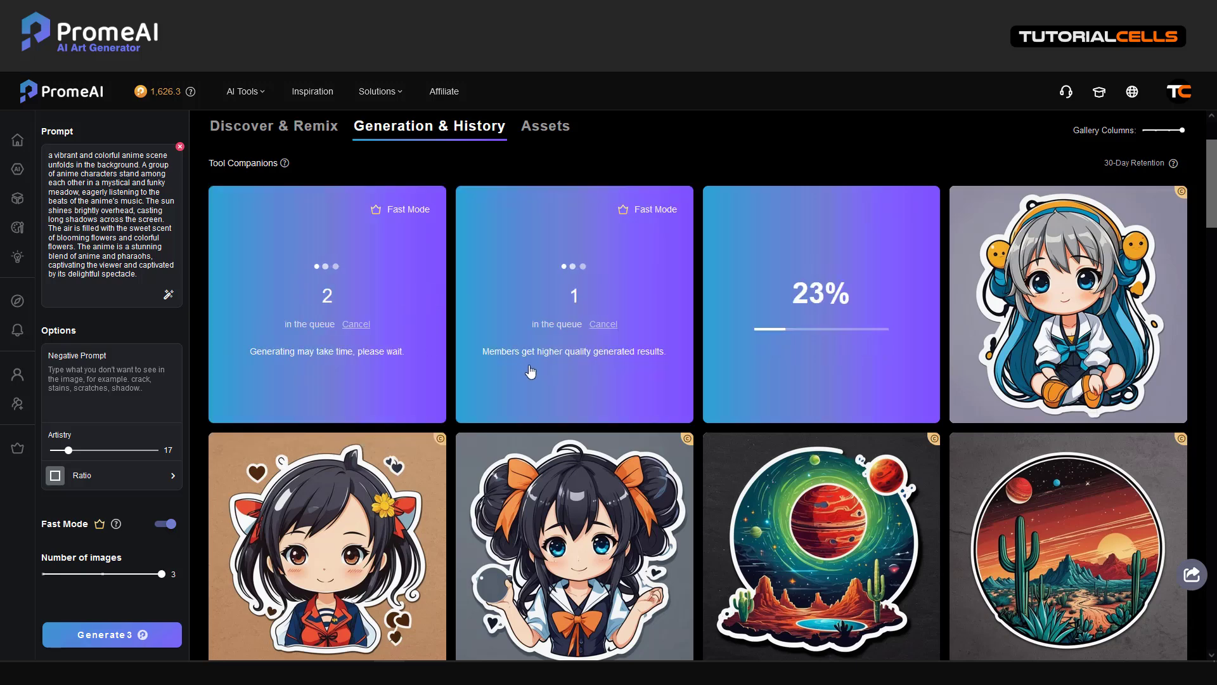
- Publish the new bordered sticker of anime characters posing before a bright sun, and close the share dialog
{"action": "scroll", "coordinate": [646, 504], "scroll_direction": "down", "scroll_amount": 2}
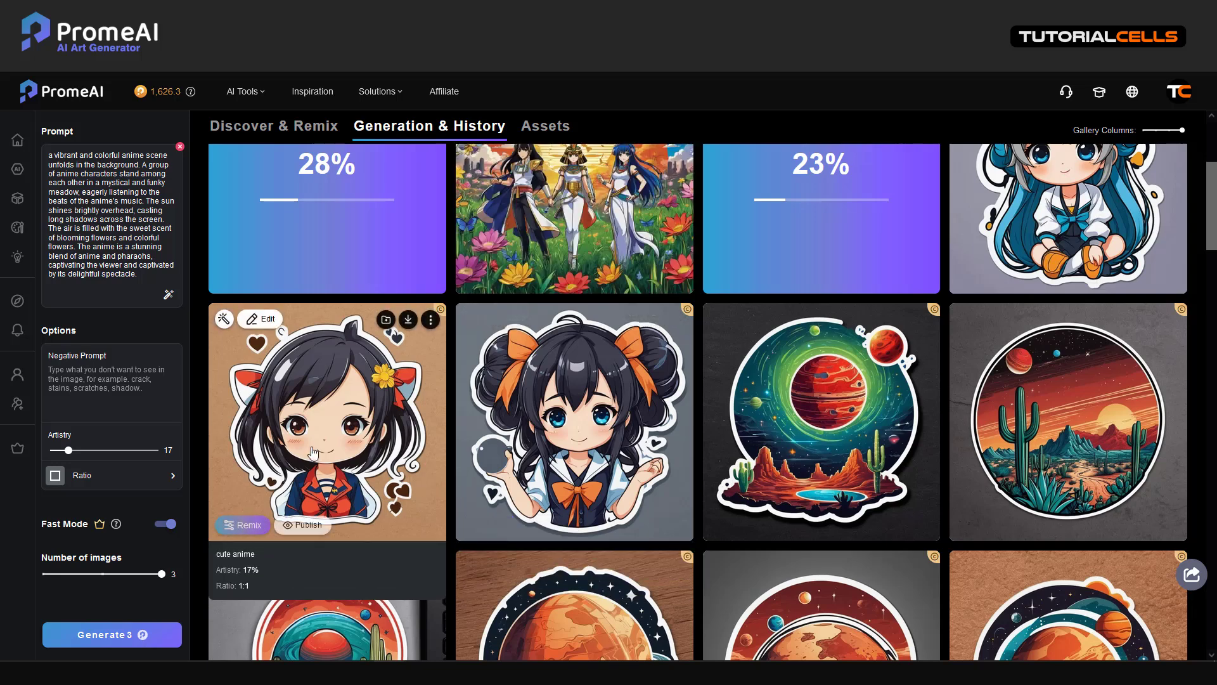
{"action": "scroll", "coordinate": [362, 434], "scroll_direction": "up", "scroll_amount": 2}
{"action": "scroll", "coordinate": [363, 434], "scroll_direction": "up", "scroll_amount": 1}
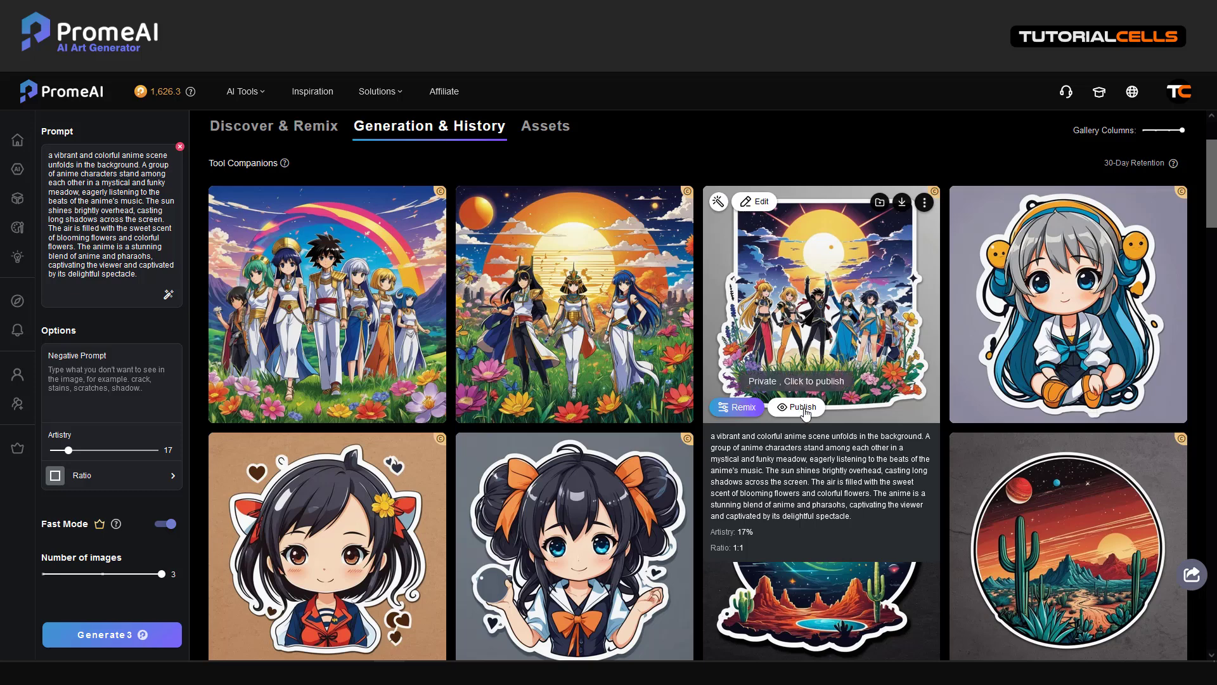
{"action": "left_click", "coordinate": [799, 408]}
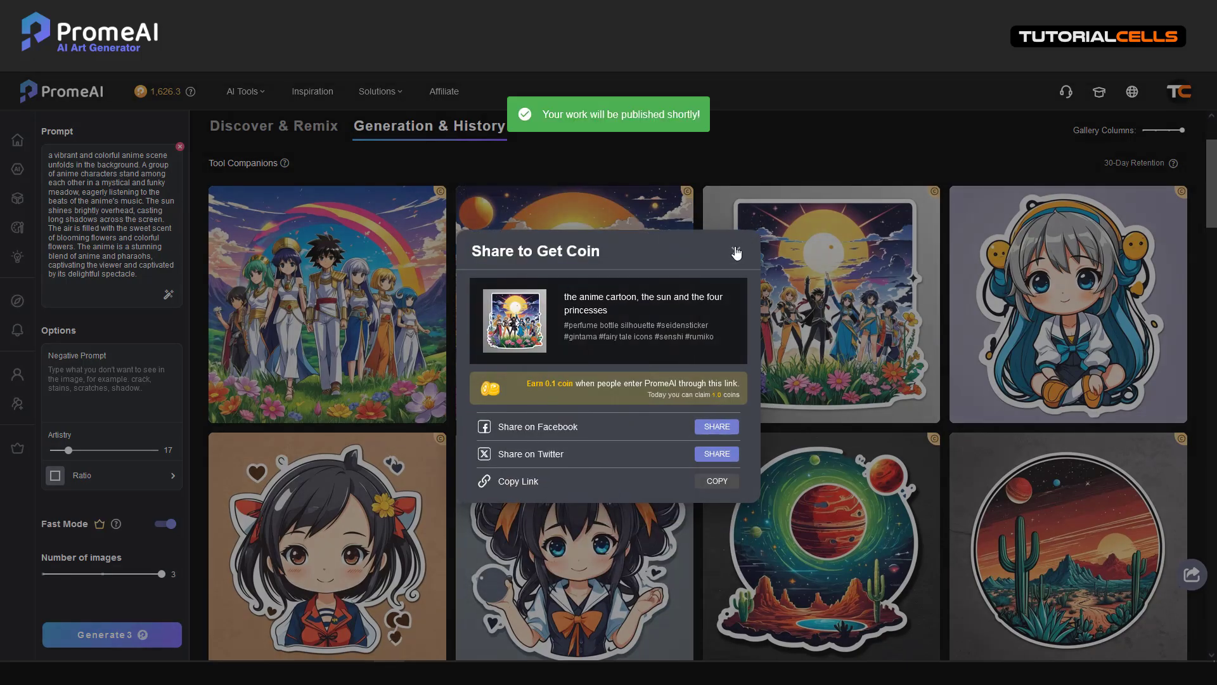
{"action": "left_click", "coordinate": [736, 251]}
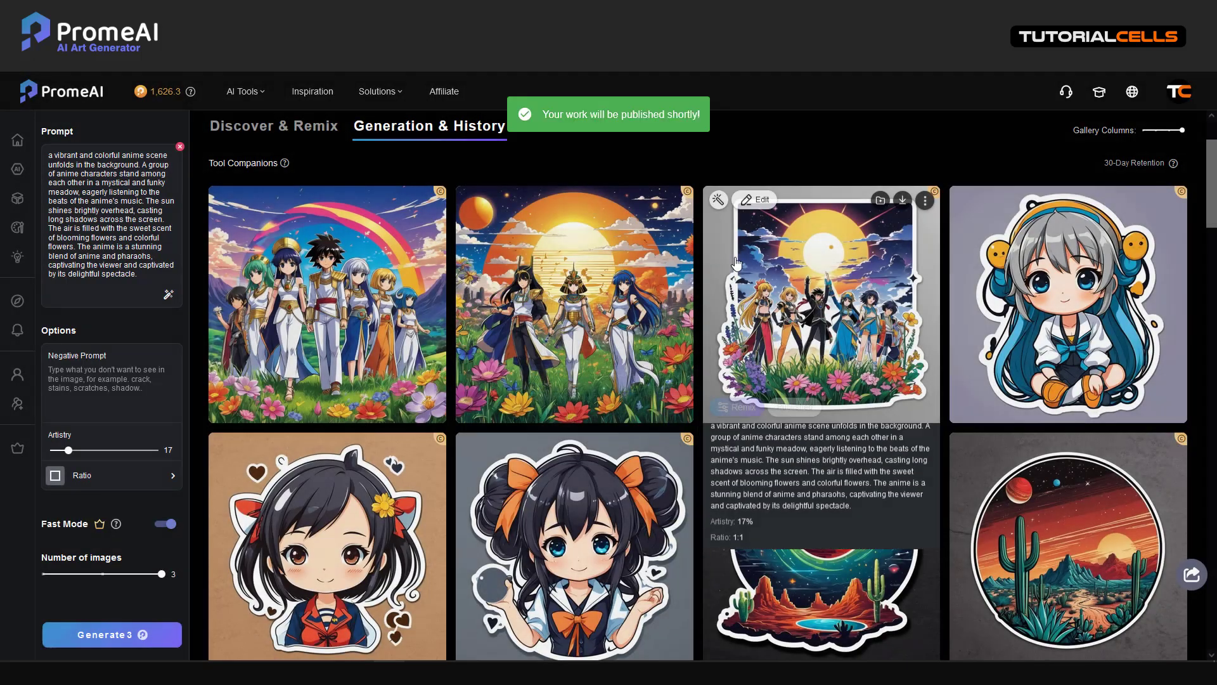
- Open the account's profile page and look through its published works
{"action": "left_click", "coordinate": [1180, 97]}
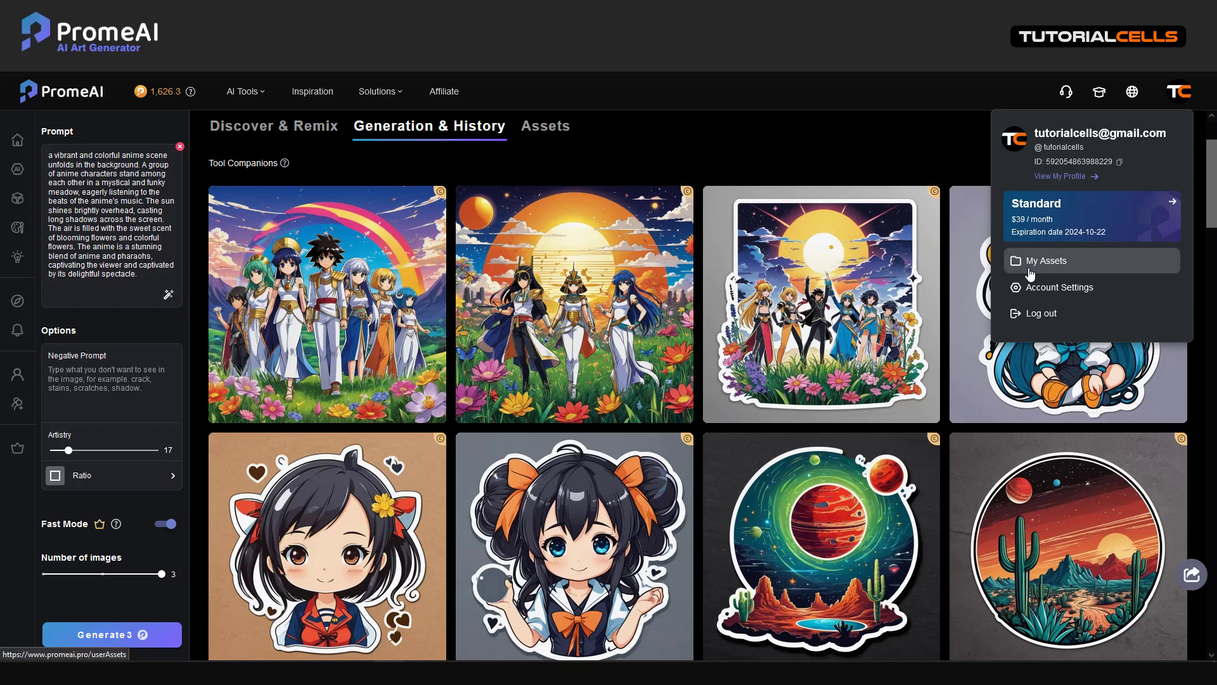
{"action": "right_click", "coordinate": [1048, 183]}
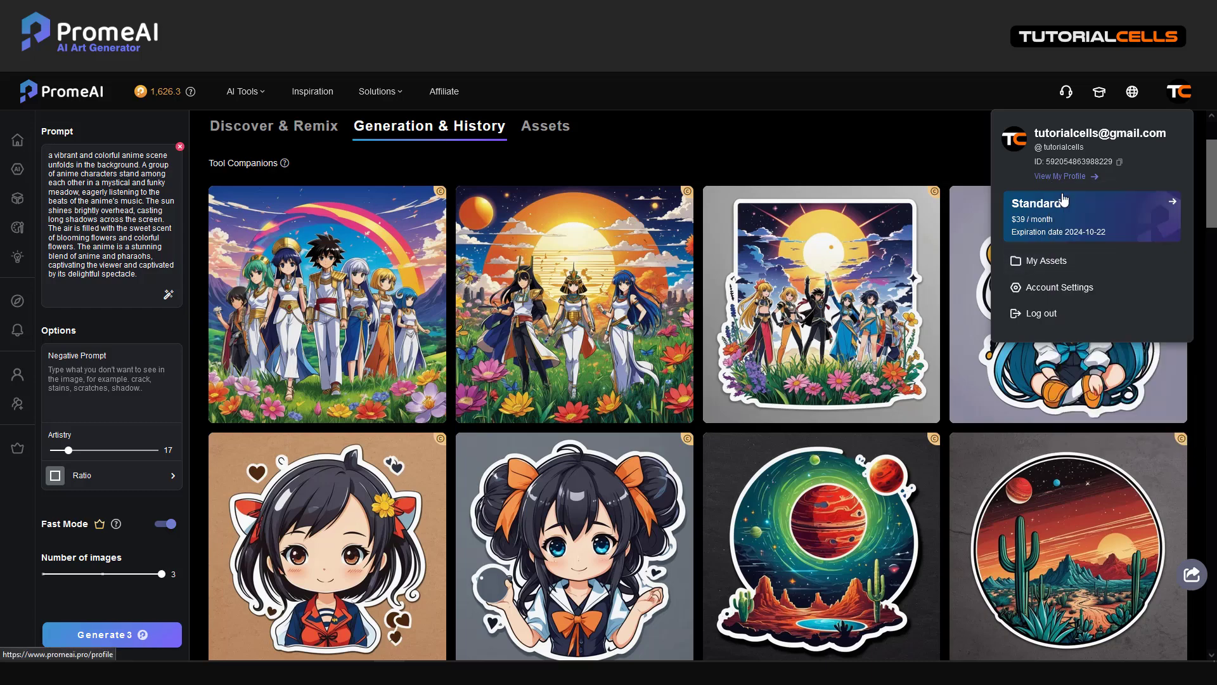
{"action": "left_click", "coordinate": [1063, 200]}
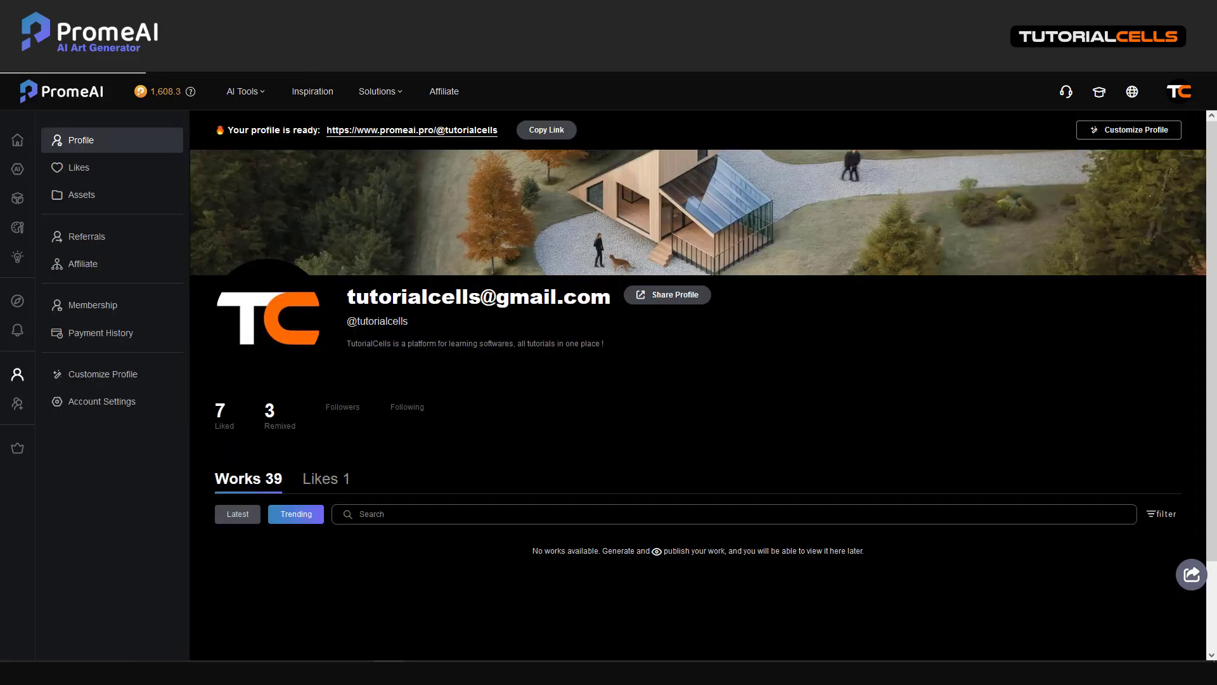
{"action": "scroll", "coordinate": [632, 394], "scroll_direction": "down", "scroll_amount": 5}
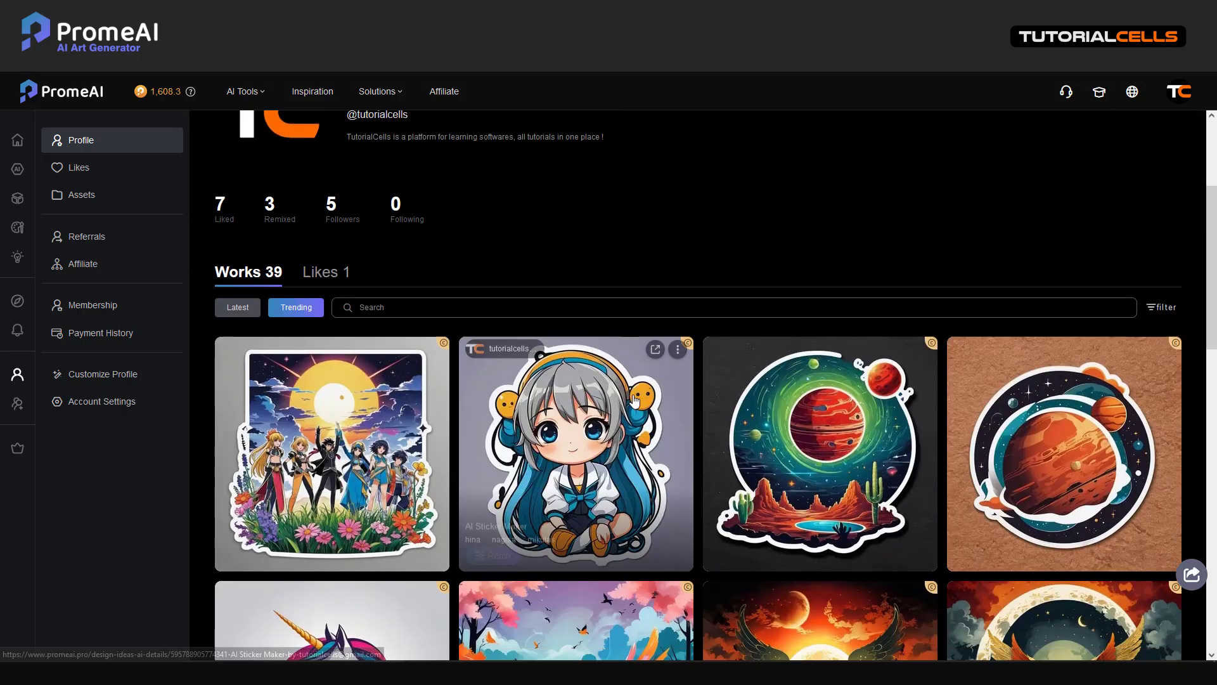
{"action": "scroll", "coordinate": [632, 394], "scroll_direction": "down", "scroll_amount": 12}
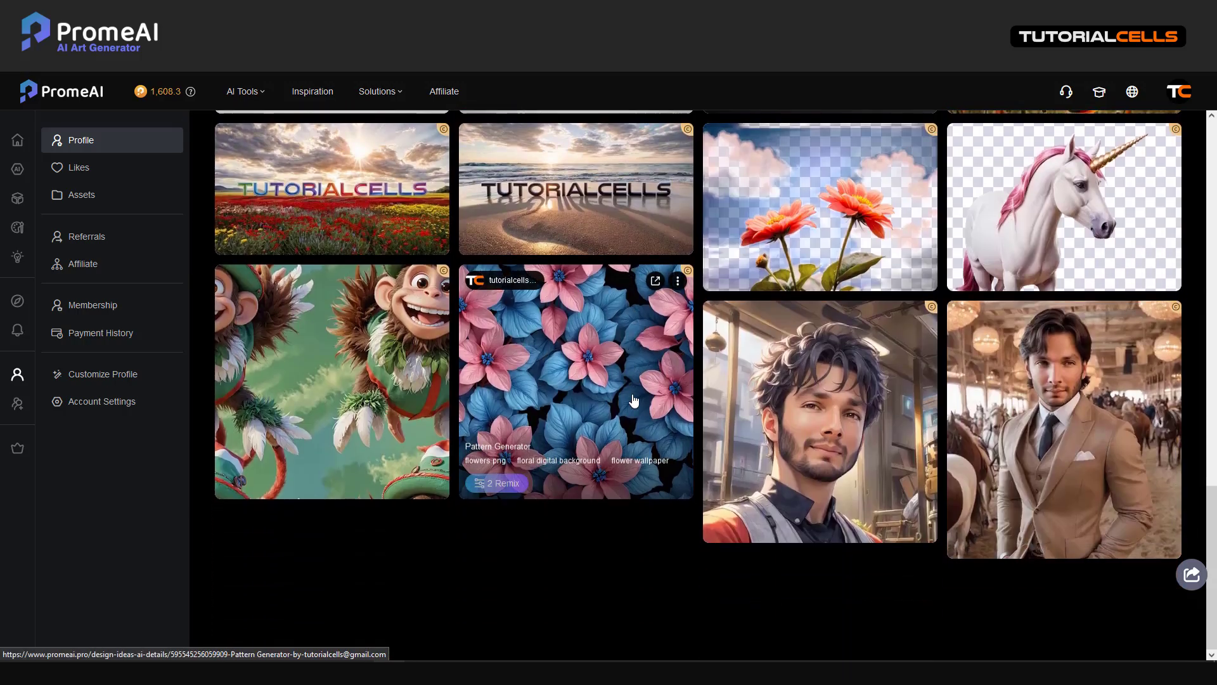
{"action": "scroll", "coordinate": [633, 398], "scroll_direction": "down", "scroll_amount": 10}
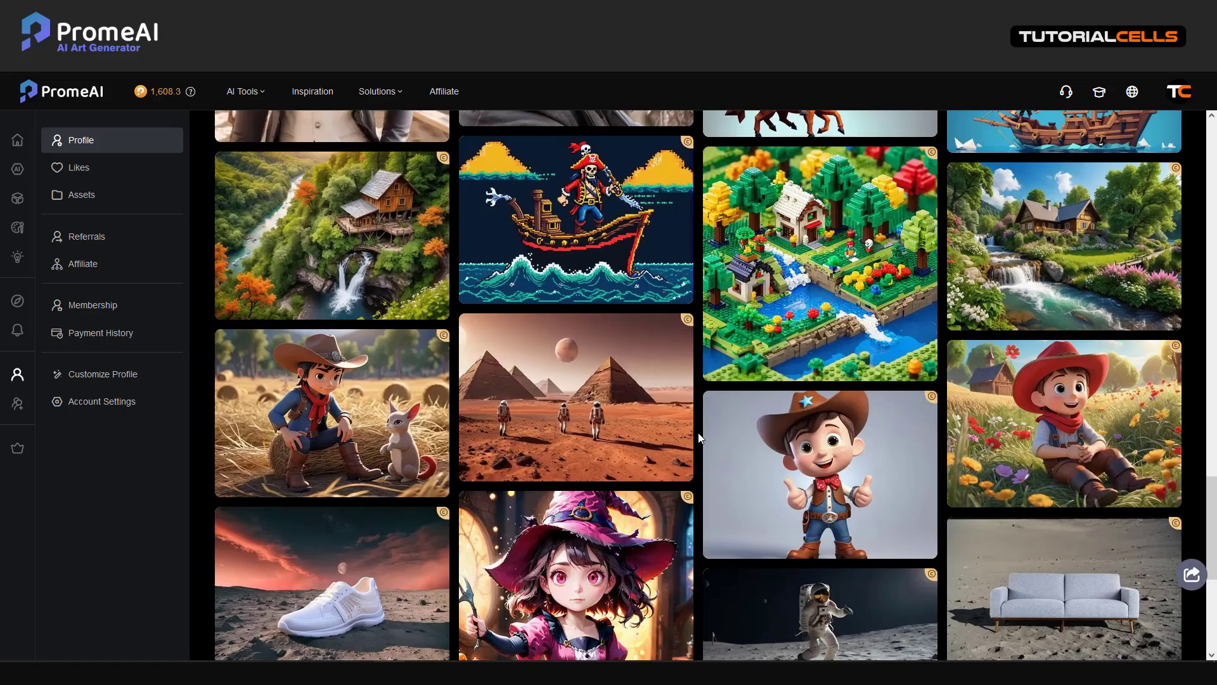
{"action": "scroll", "coordinate": [647, 492], "scroll_direction": "up", "scroll_amount": 20}
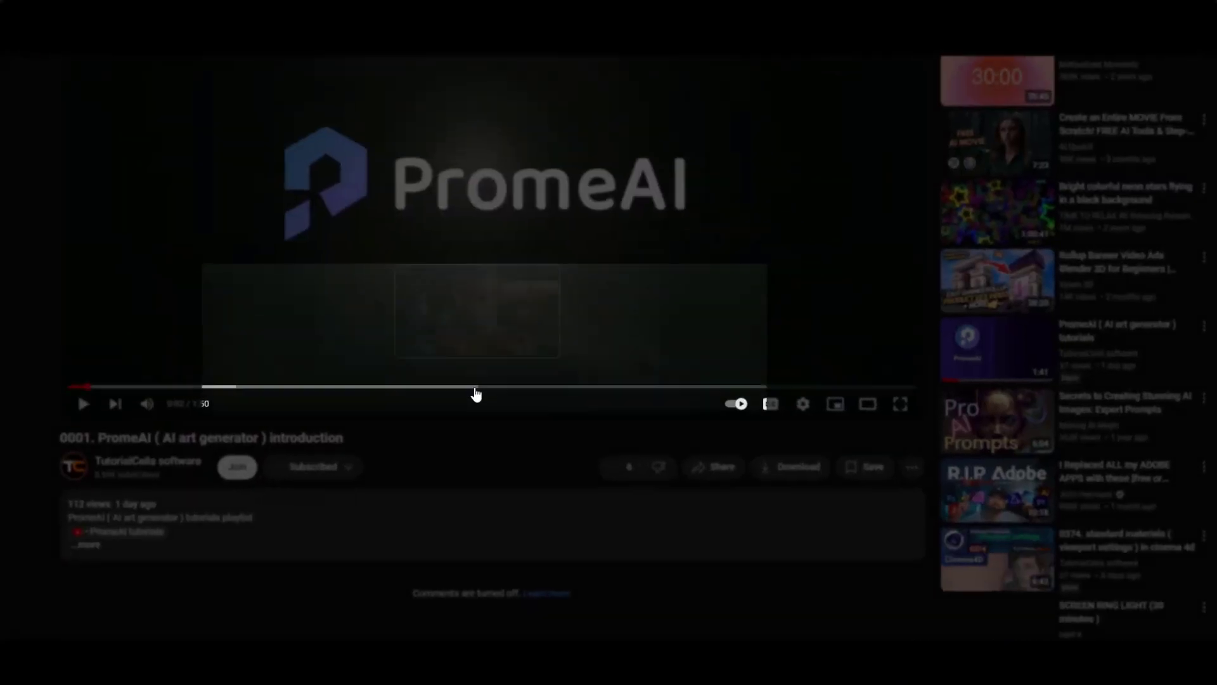
- Open PromeAI through the link in the introduction video's expanded description and sign in with the Google account
{"action": "left_click", "coordinate": [93, 272]}
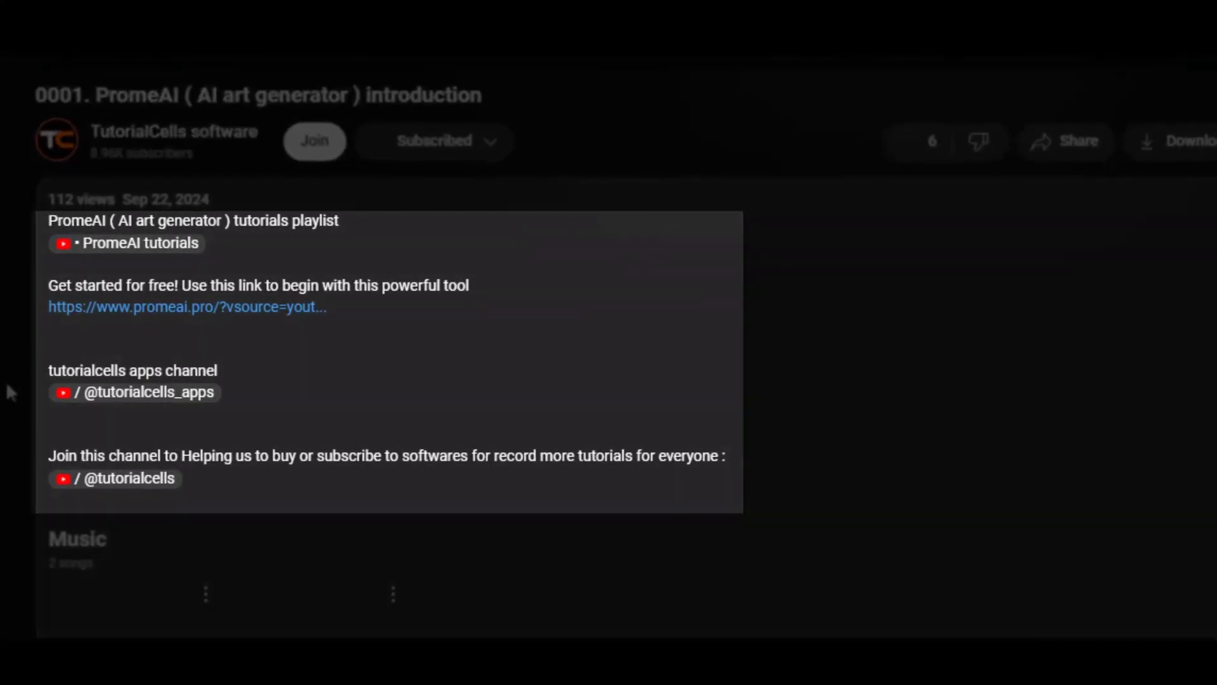
{"action": "left_click", "coordinate": [158, 315]}
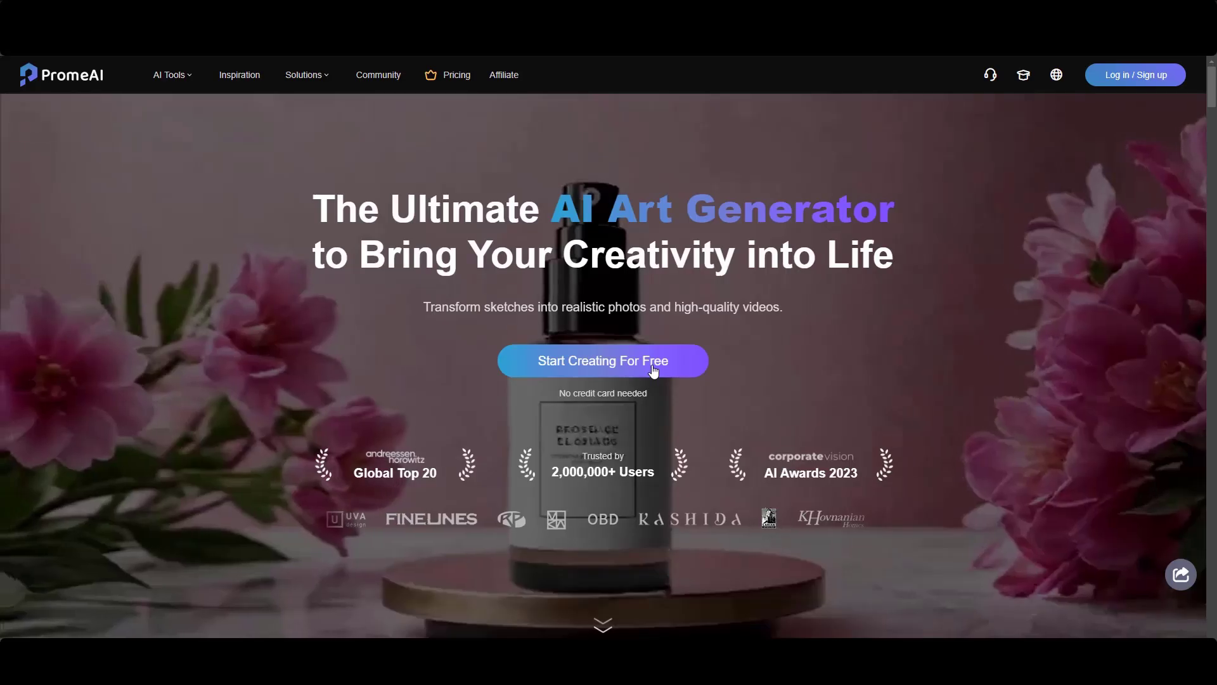
{"action": "left_click", "coordinate": [1116, 85]}
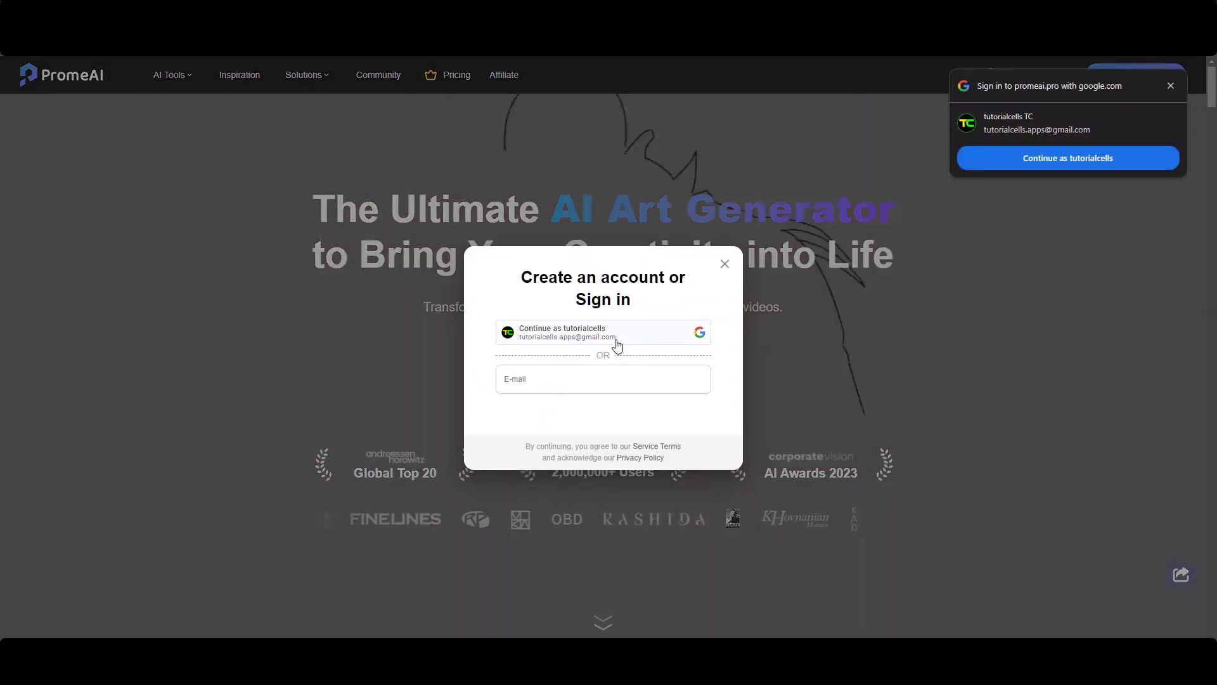
{"action": "left_click", "coordinate": [617, 346]}
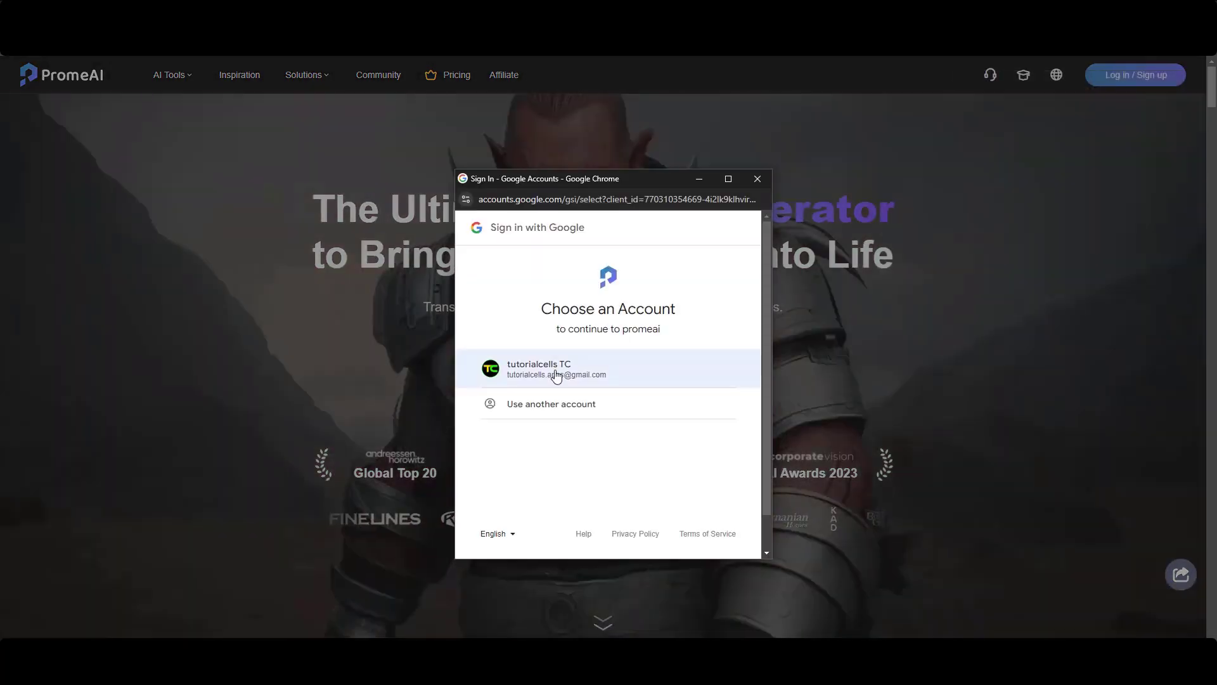
{"action": "left_click", "coordinate": [556, 371]}
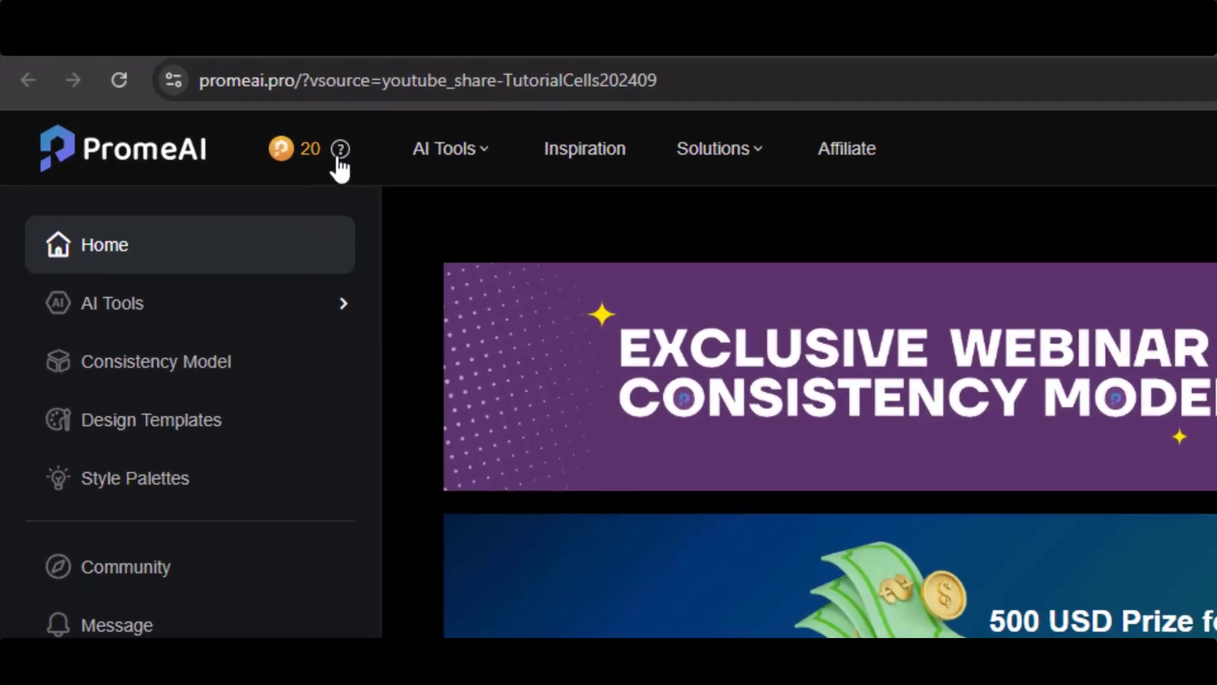
- Check the coin cost details, open the membership page for more coins, and review the monthly plans
{"action": "mouse_move", "coordinate": [170, 75]}
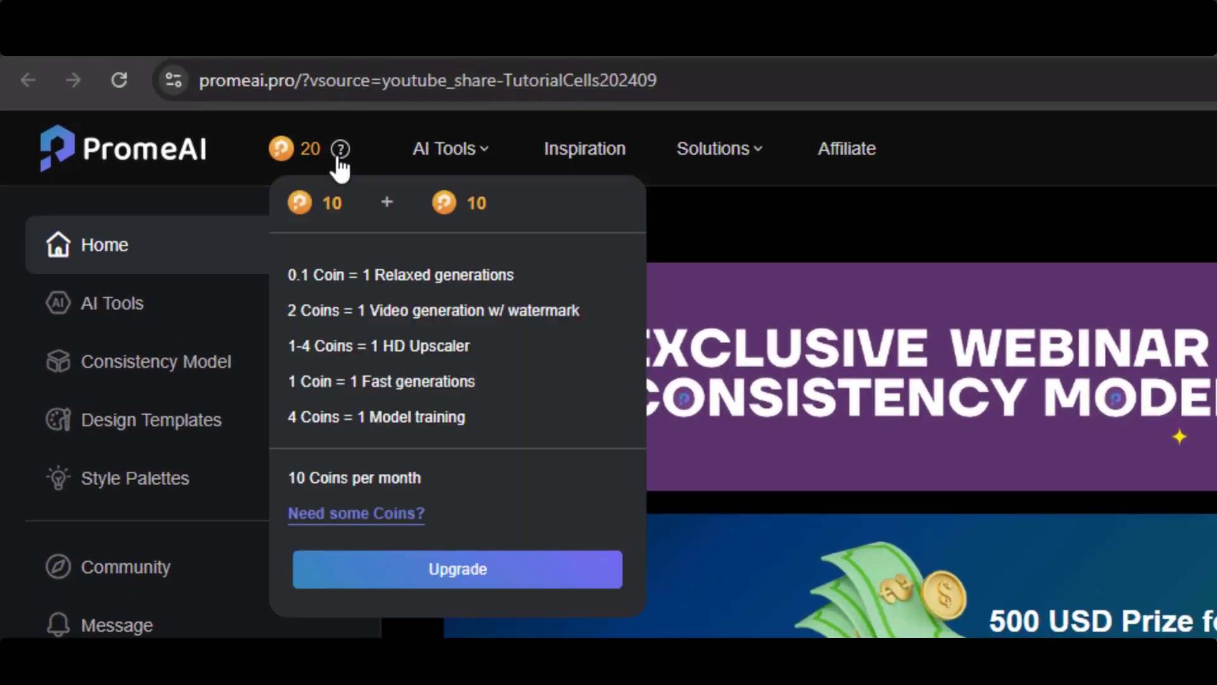
{"action": "left_click", "coordinate": [354, 522]}
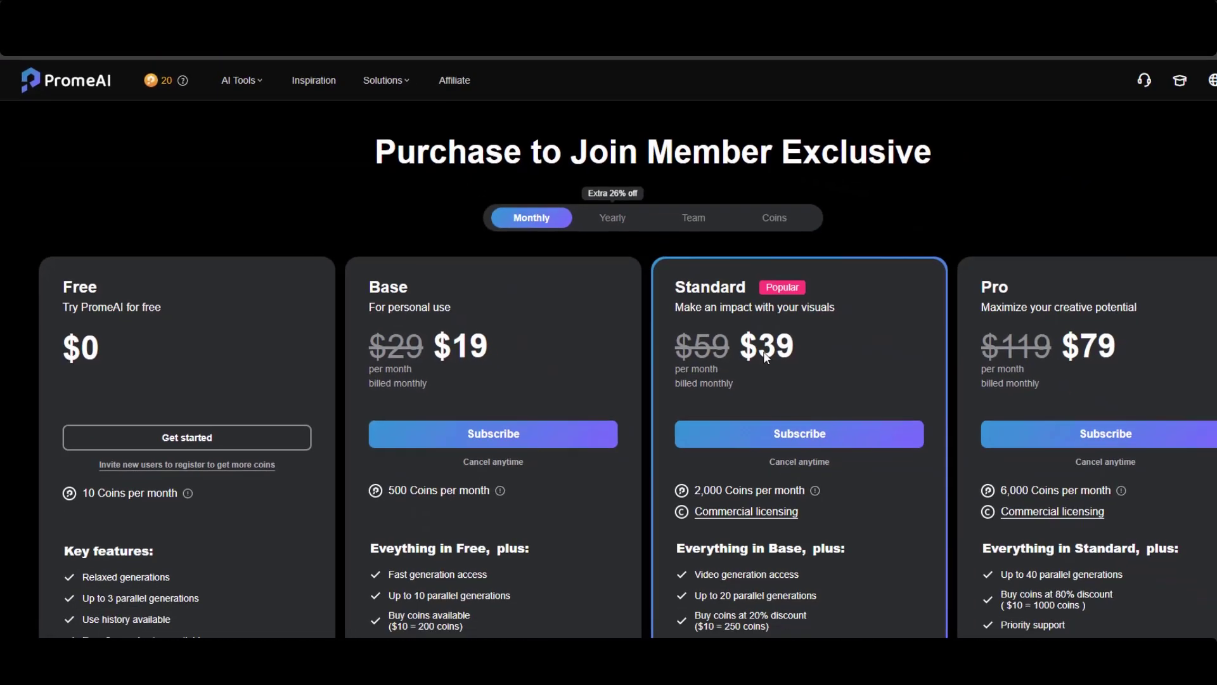
{"action": "scroll", "coordinate": [669, 340], "scroll_direction": "down", "scroll_amount": 1}
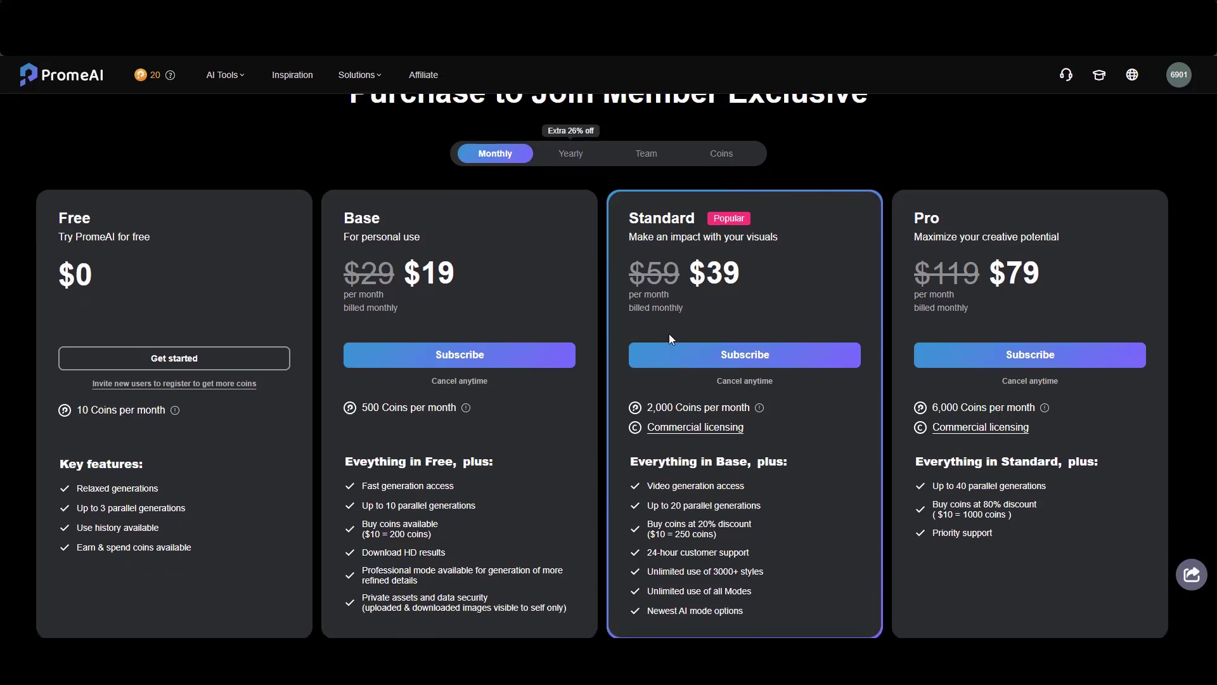
{"action": "scroll", "coordinate": [668, 333], "scroll_direction": "down", "scroll_amount": 1}
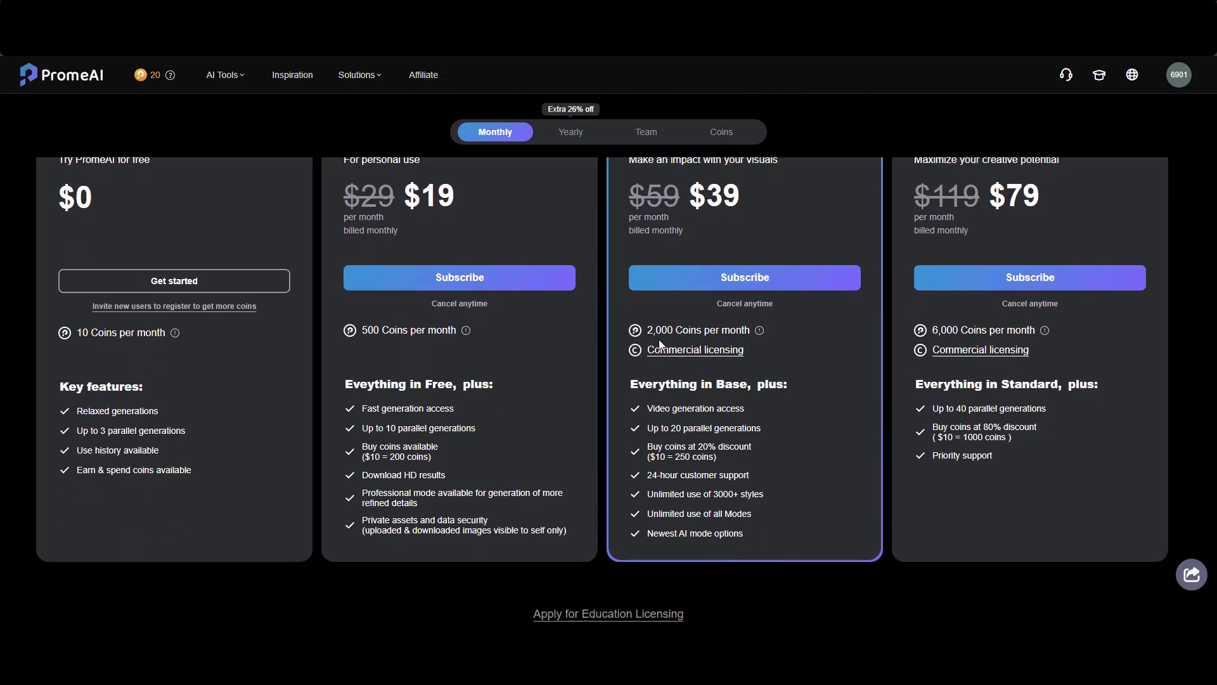
{"action": "scroll", "coordinate": [660, 336], "scroll_direction": "down", "scroll_amount": 2}
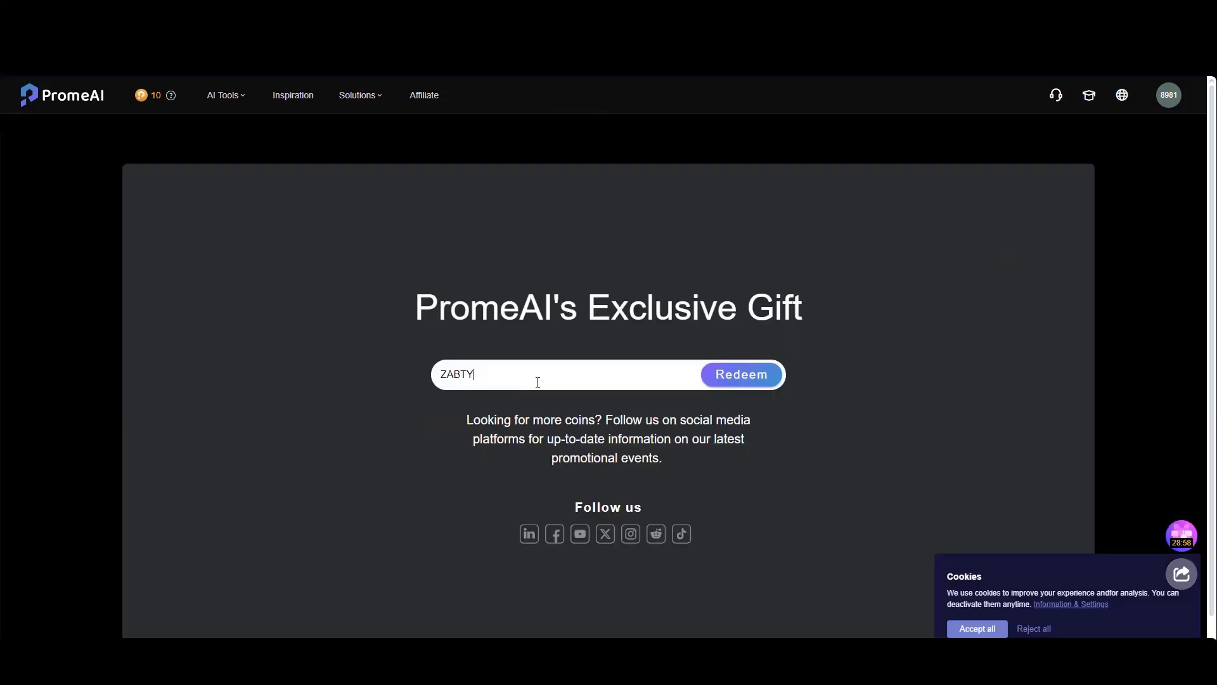
- Redeem the gift code on PromeAI's Exclusive Gift page
{"action": "left_click", "coordinate": [728, 376]}
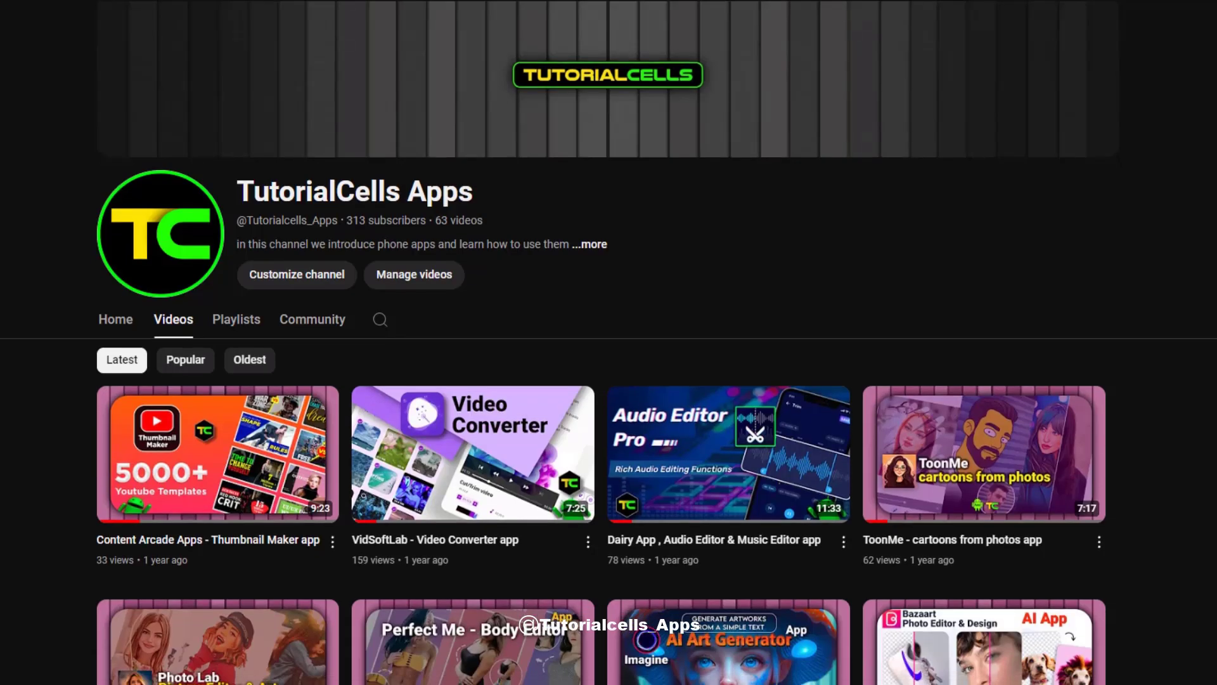
{"action": "scroll", "coordinate": [601, 380], "scroll_direction": "down", "scroll_amount": 12}
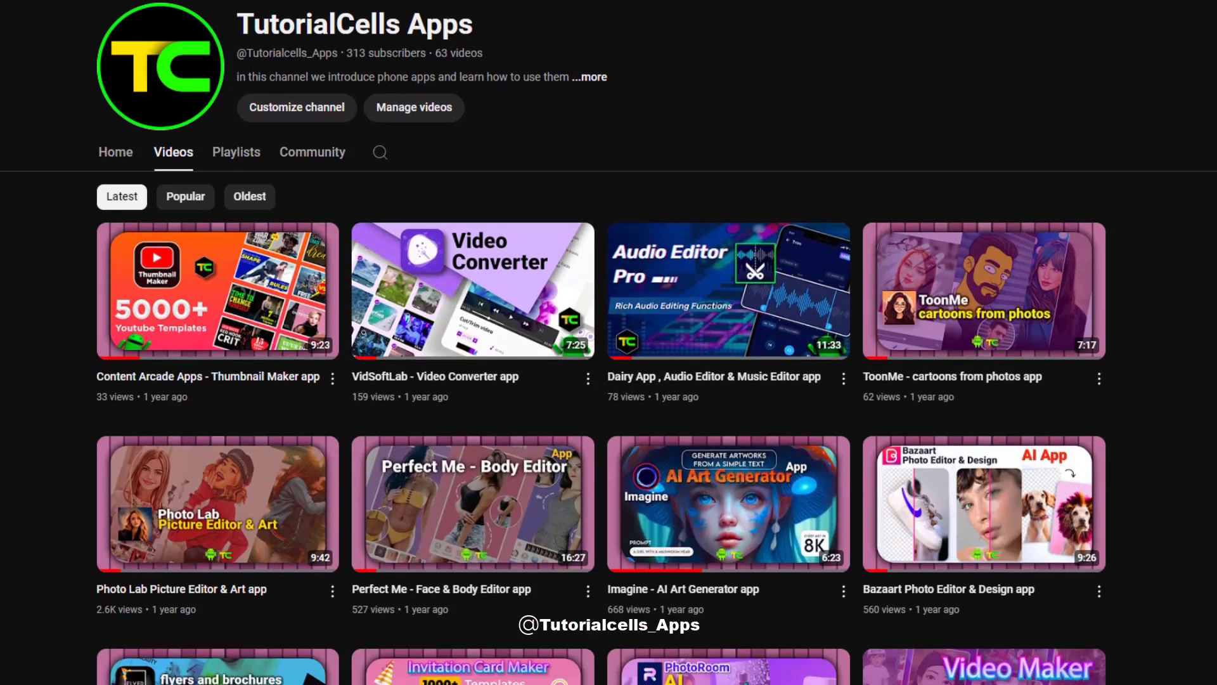
{"action": "scroll", "coordinate": [601, 361], "scroll_direction": "down", "scroll_amount": 15}
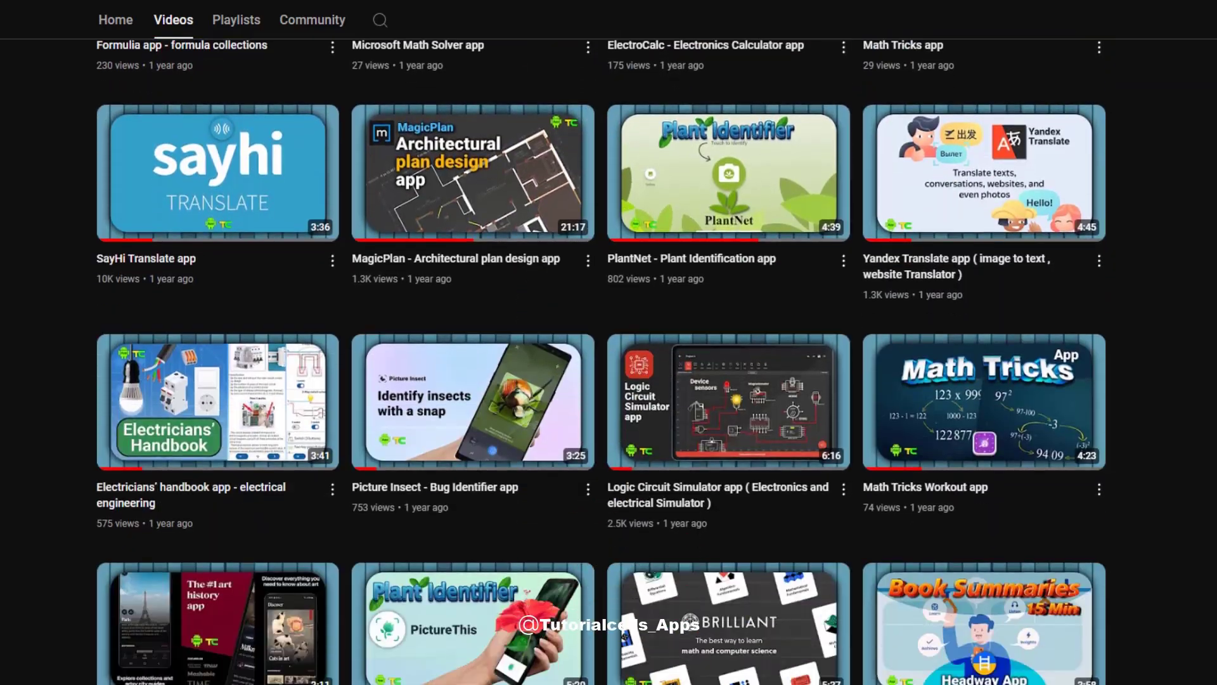
{"action": "scroll", "coordinate": [1106, 677], "scroll_direction": "down", "scroll_amount": 20}
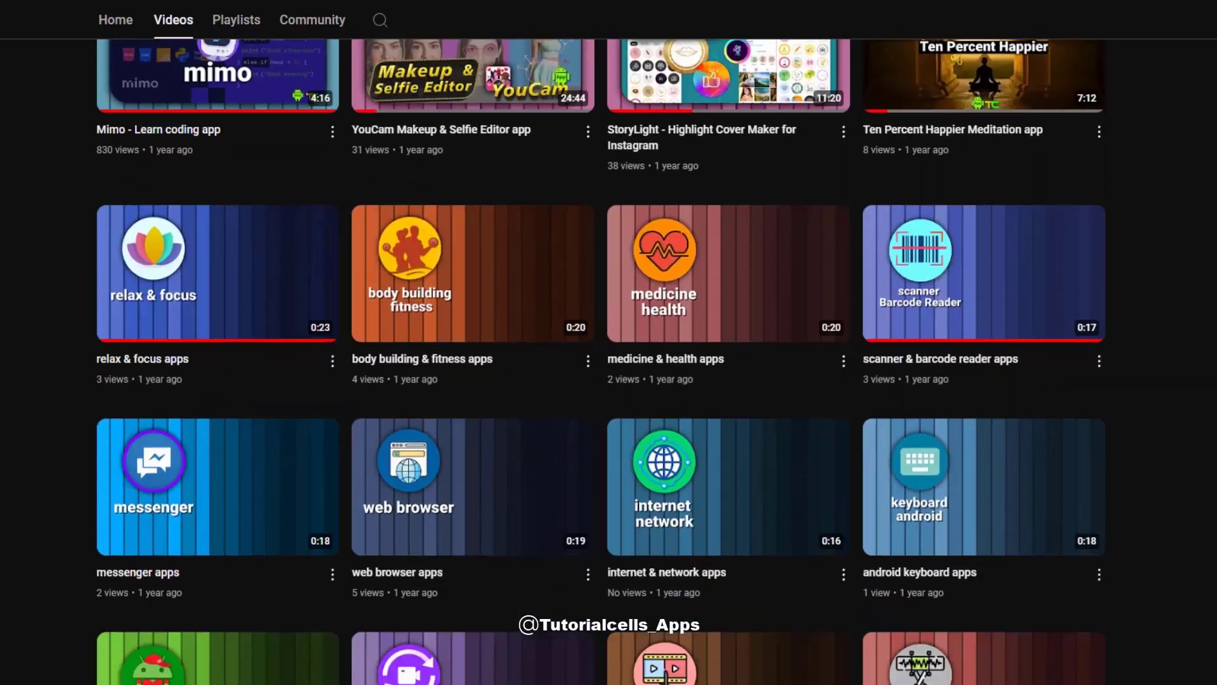